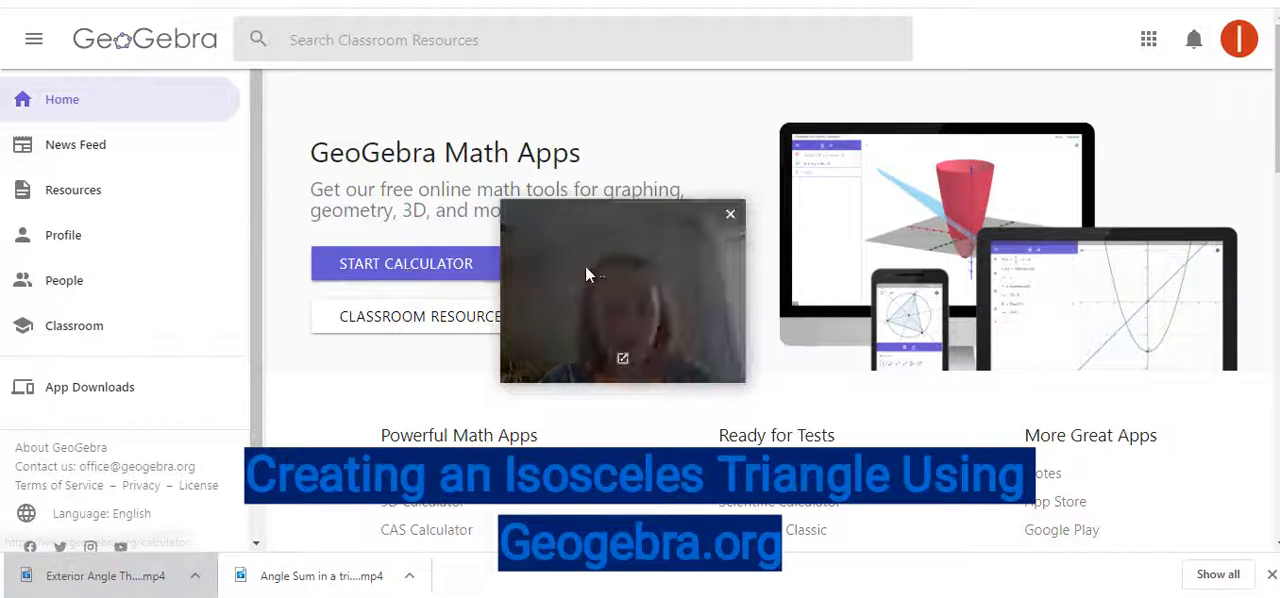
drag(586, 271, 1111, 484)
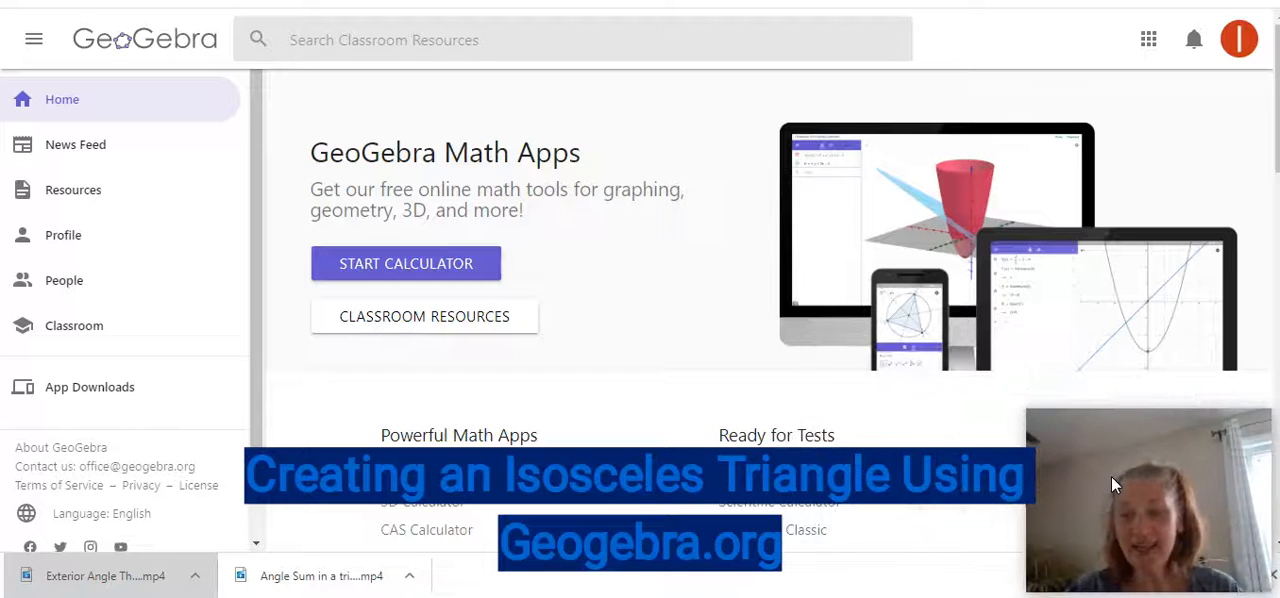
Start the online calculator, show its construction tools and hide the coordinate axes in the graphics view.
click(440, 273)
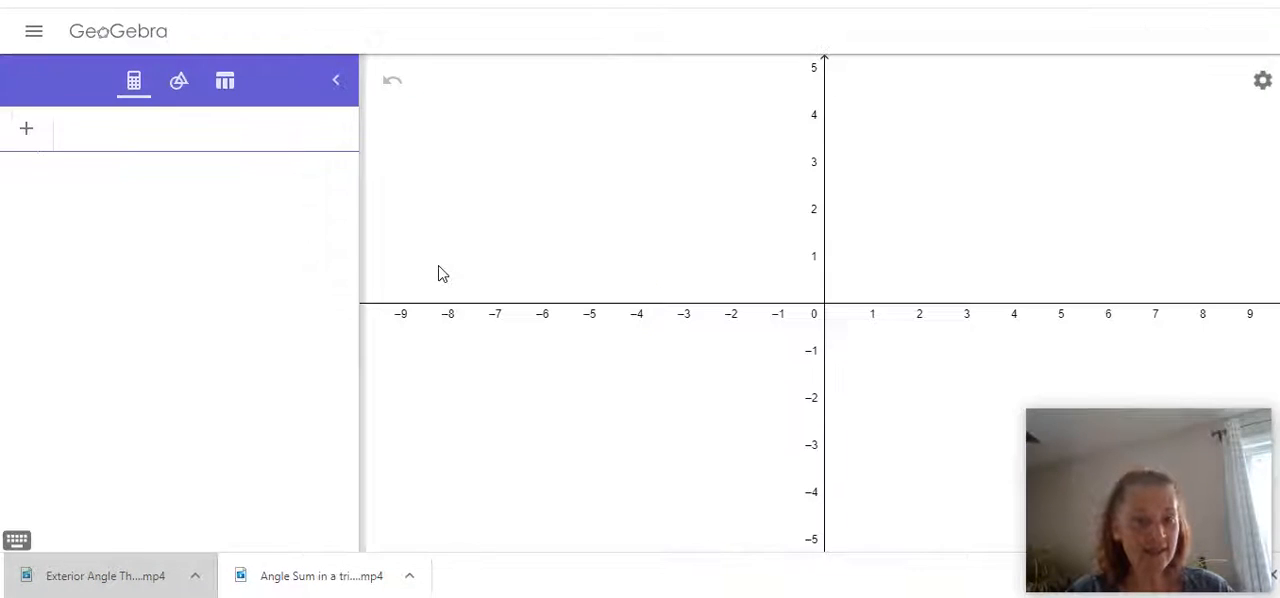
click(177, 85)
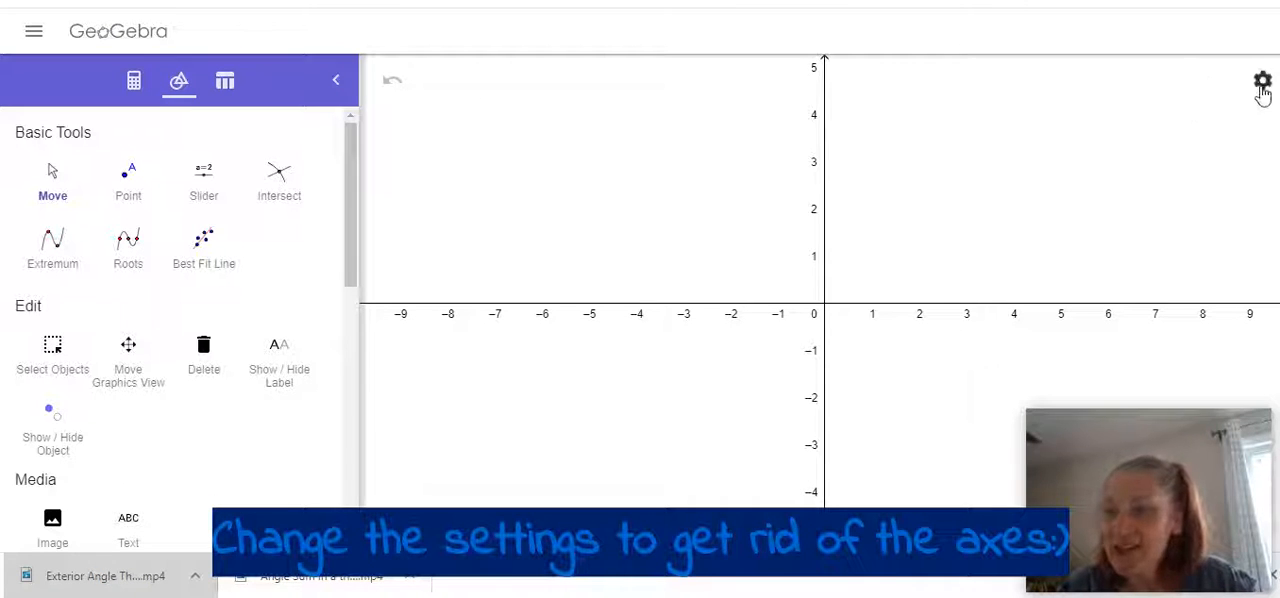
click(1252, 80)
click(1226, 88)
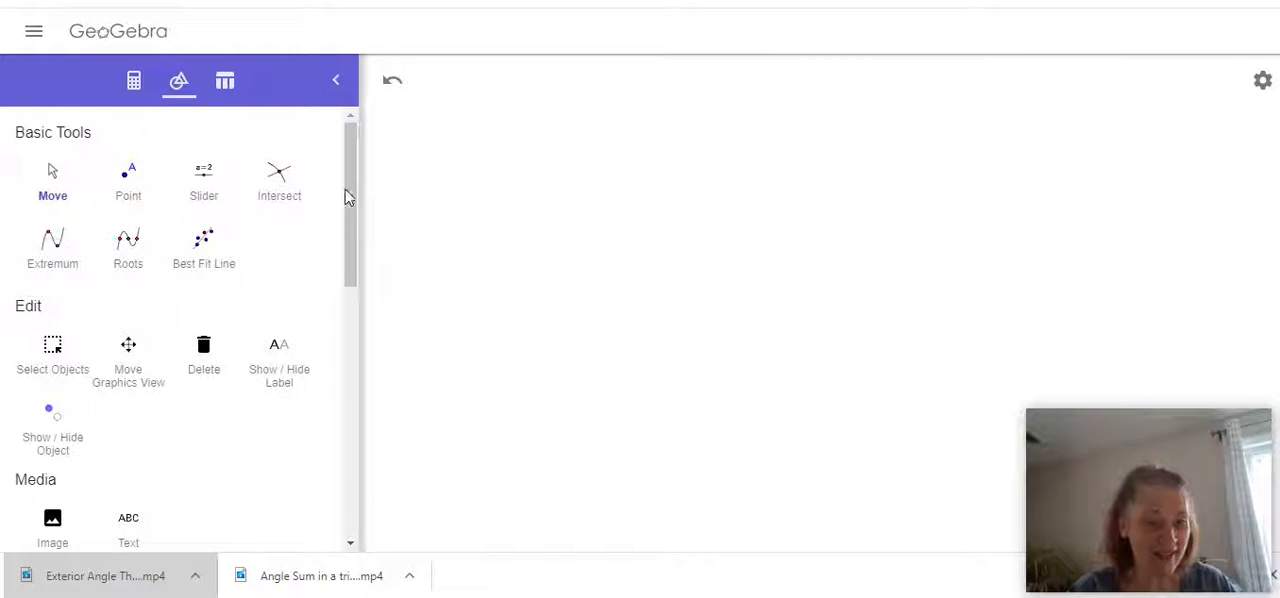
Expand the tool set to all tools and draw a circle with centre A through a point B in the empty graphics view.
drag(356, 173, 320, 460)
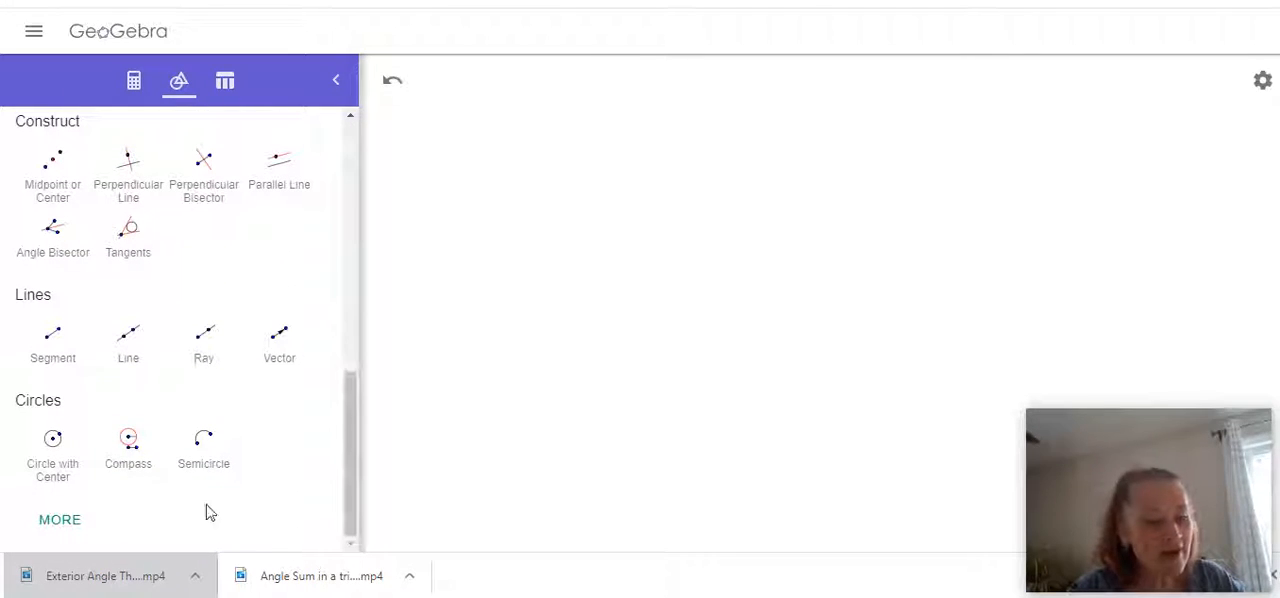
click(60, 522)
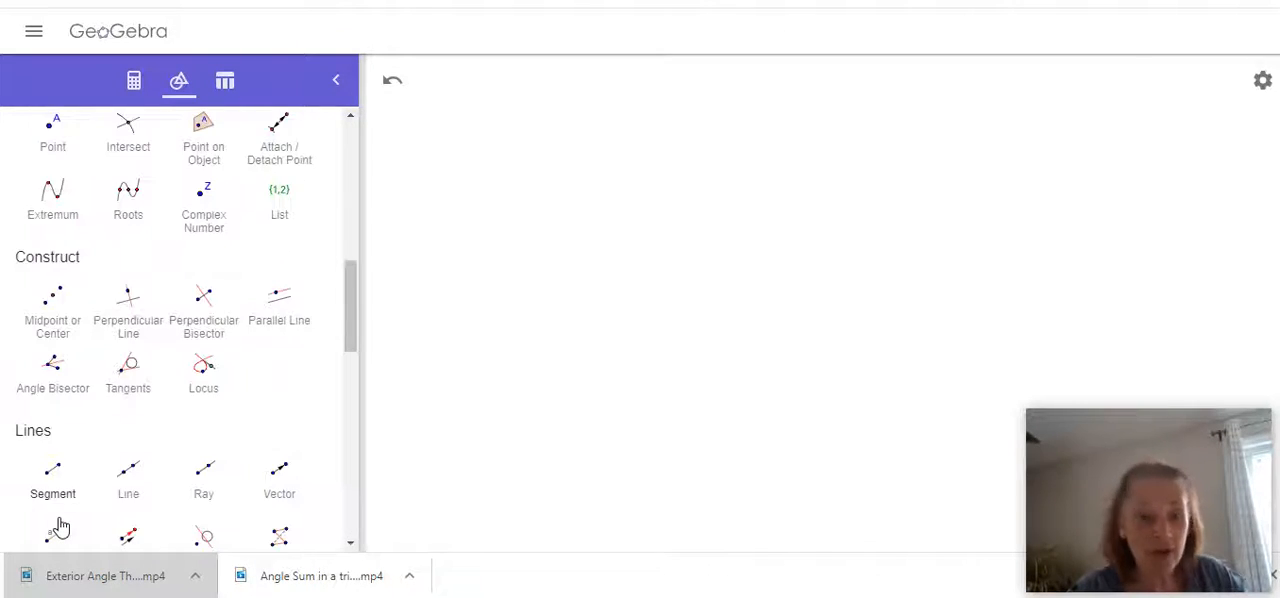
scroll(83, 430, down, 2)
scroll(83, 432, down, 2)
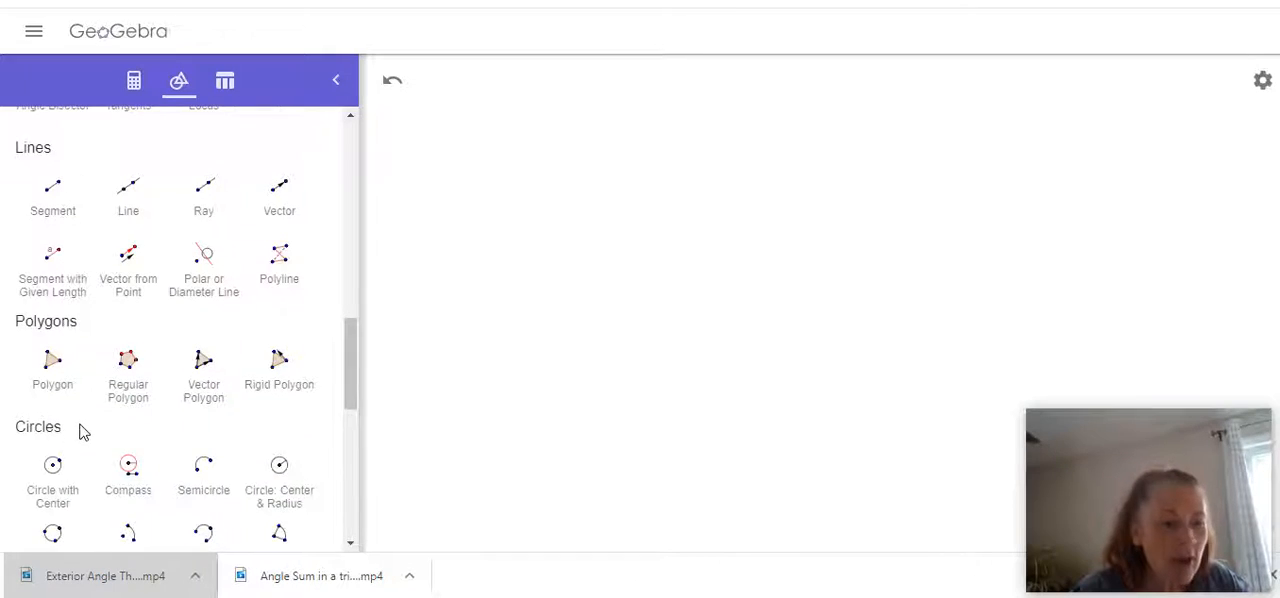
scroll(83, 432, down, 1)
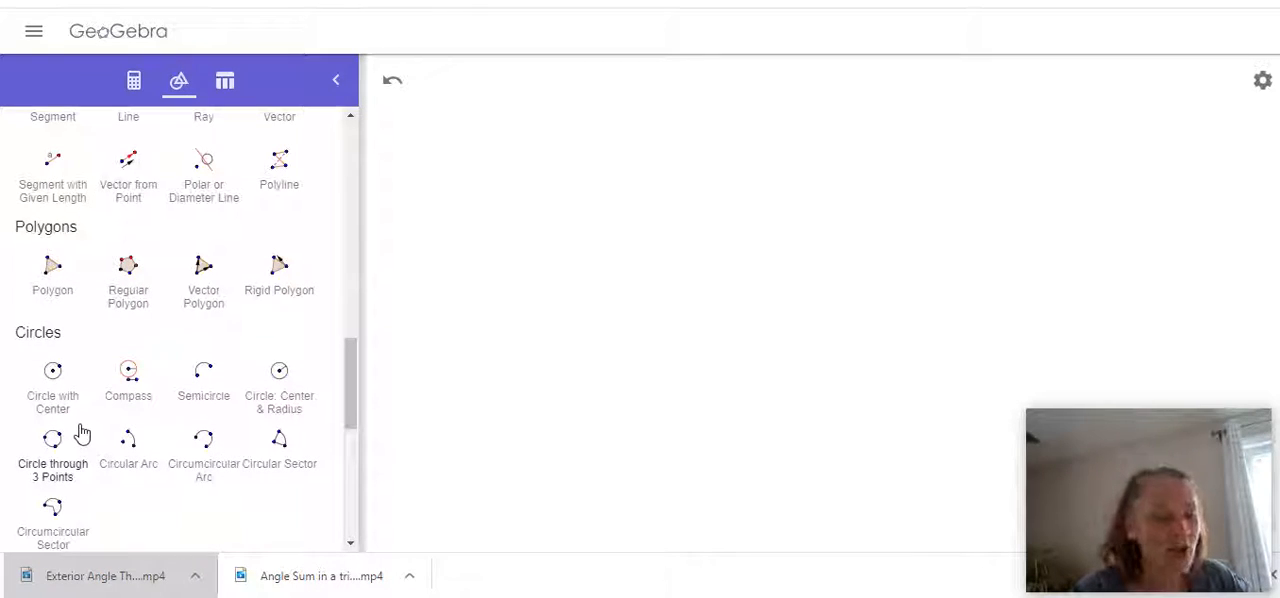
click(55, 385)
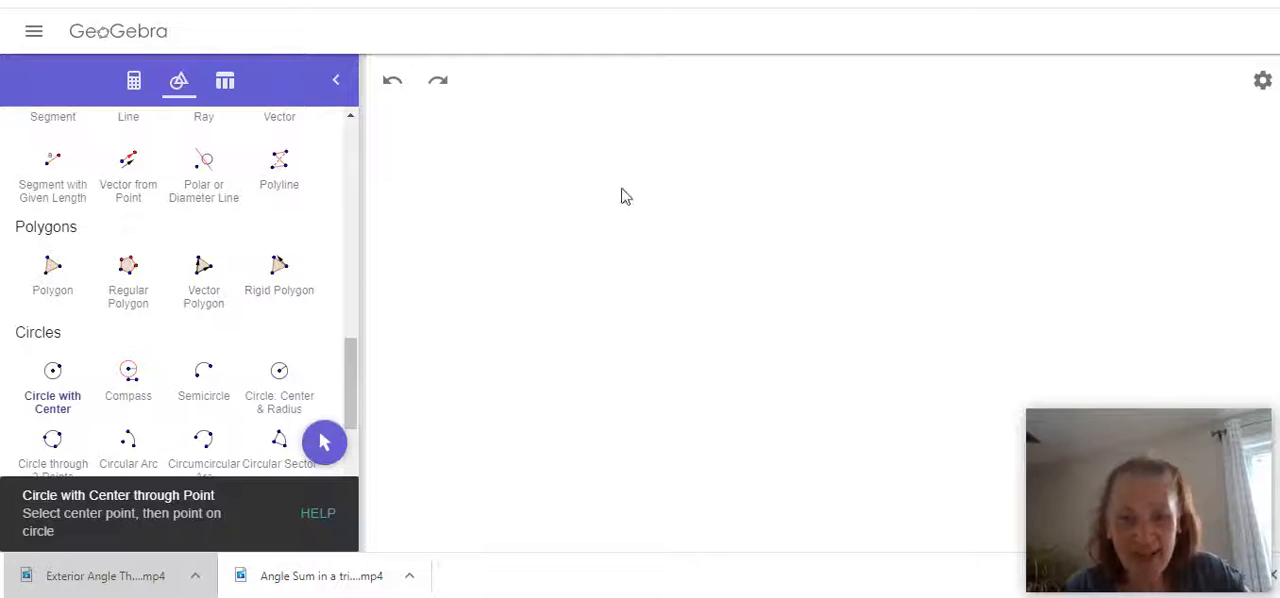
click(600, 253)
click(688, 390)
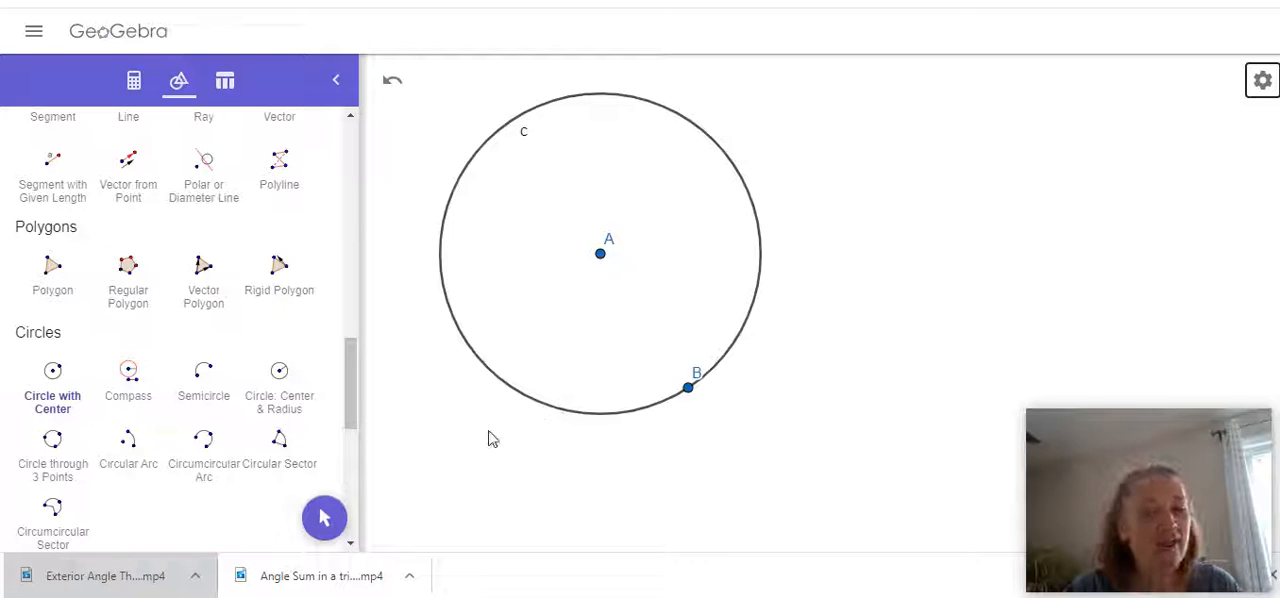
Place another point C on the circle, near its top, roughly opposite point B.
scroll(346, 372, up, 1)
drag(346, 372, 354, 157)
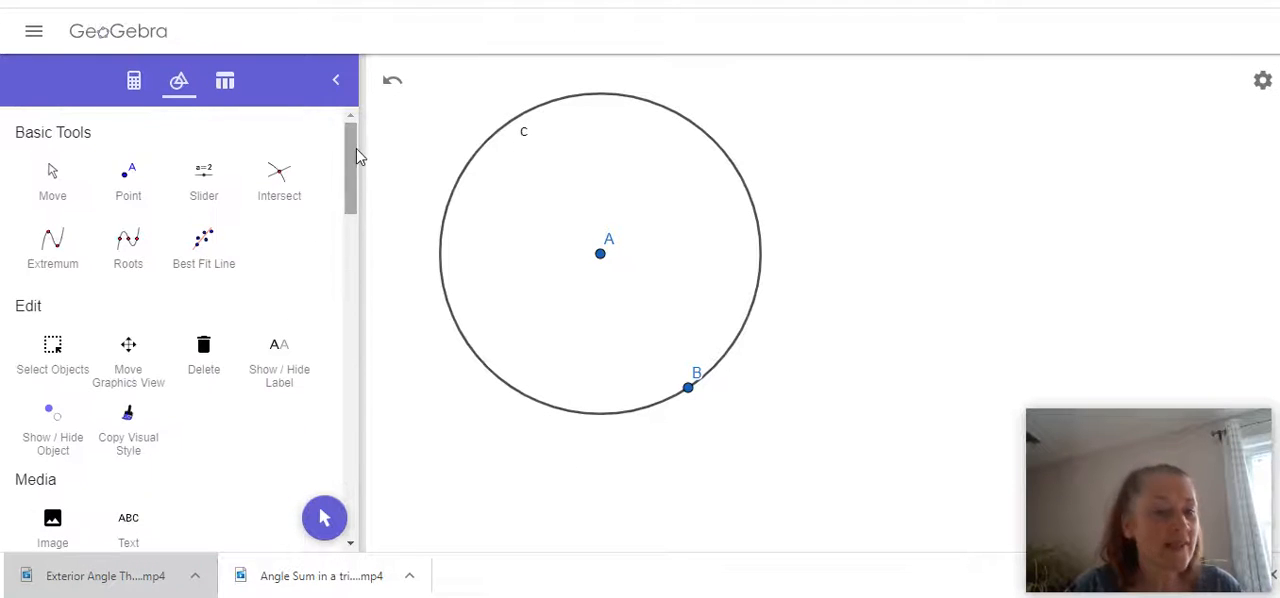
click(130, 182)
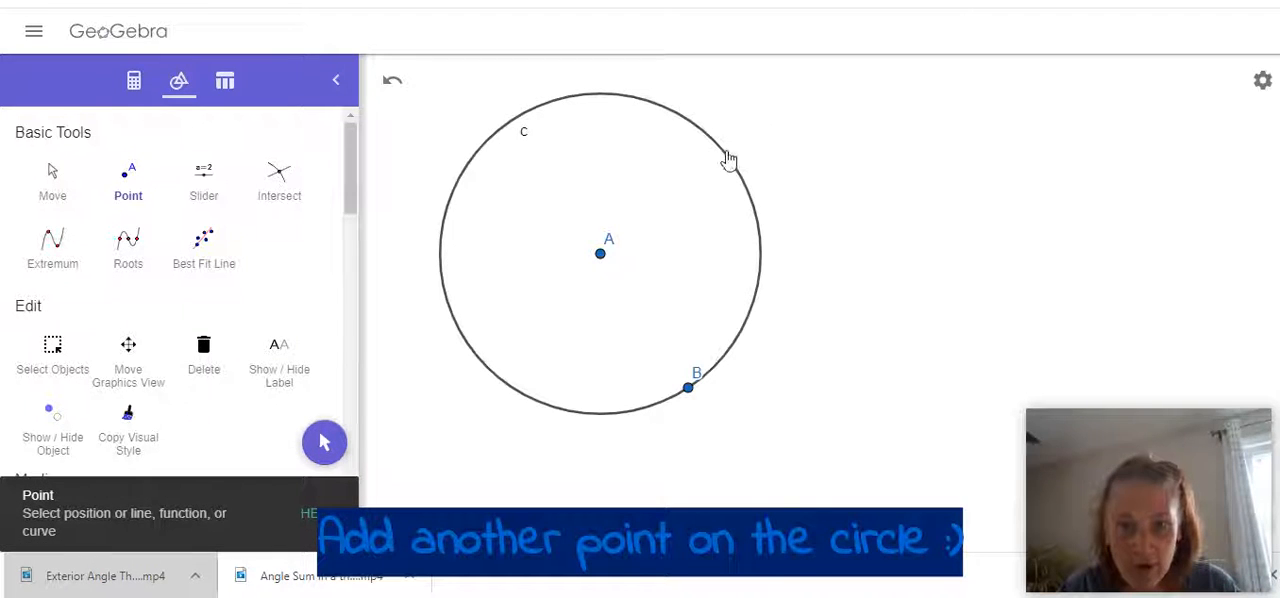
click(622, 96)
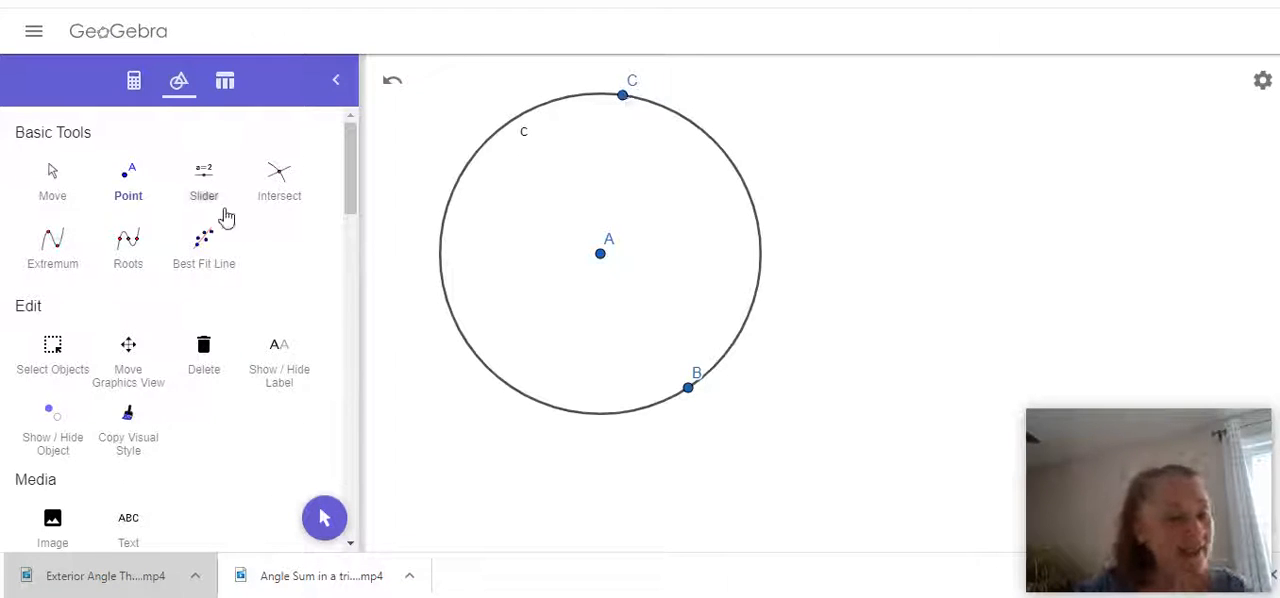
Create a triangle with the Polygon tool, using the circle's centre A and the circumference points C and B as vertices.
scroll(205, 225, down, 1)
scroll(201, 228, down, 8)
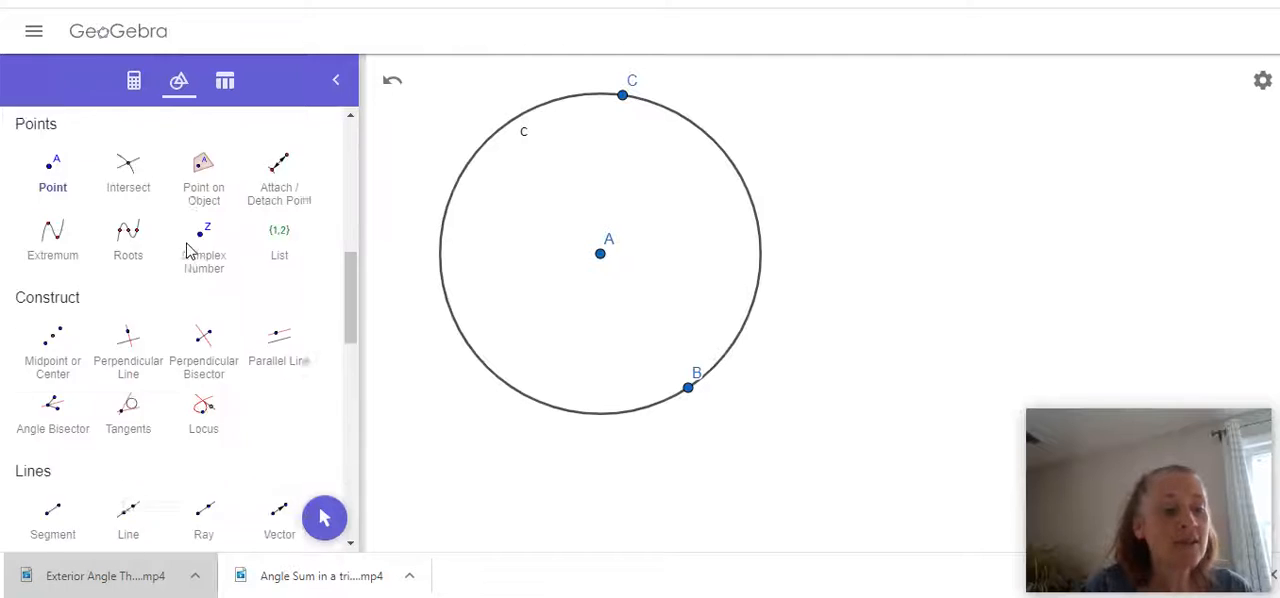
scroll(190, 251, down, 2)
click(55, 283)
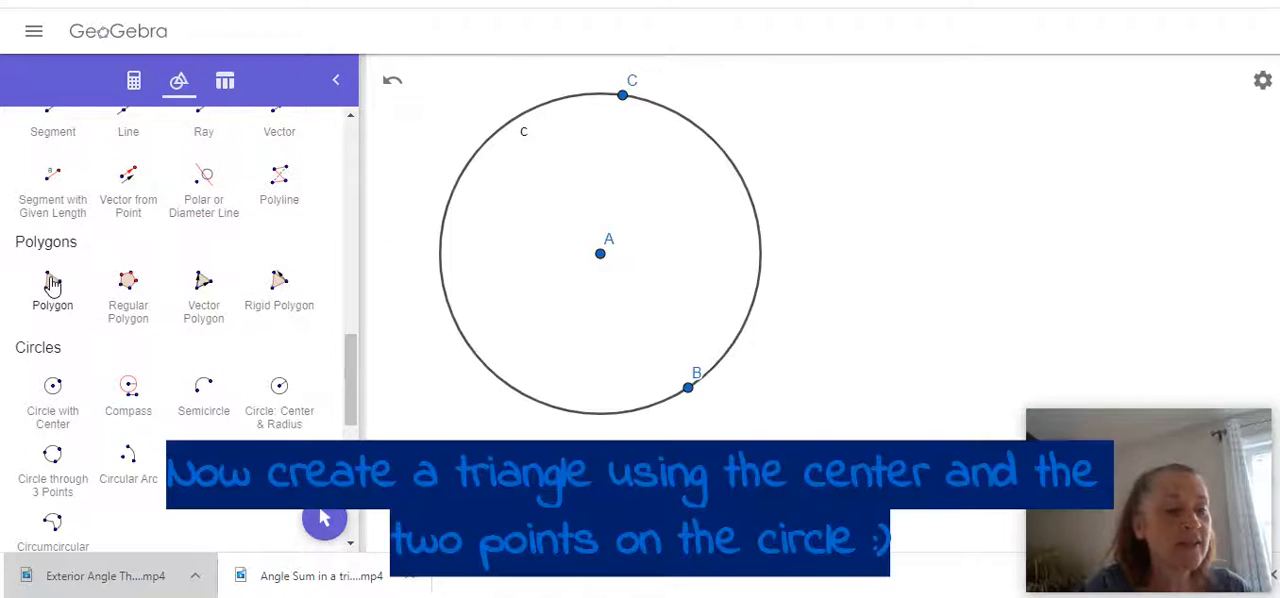
click(601, 254)
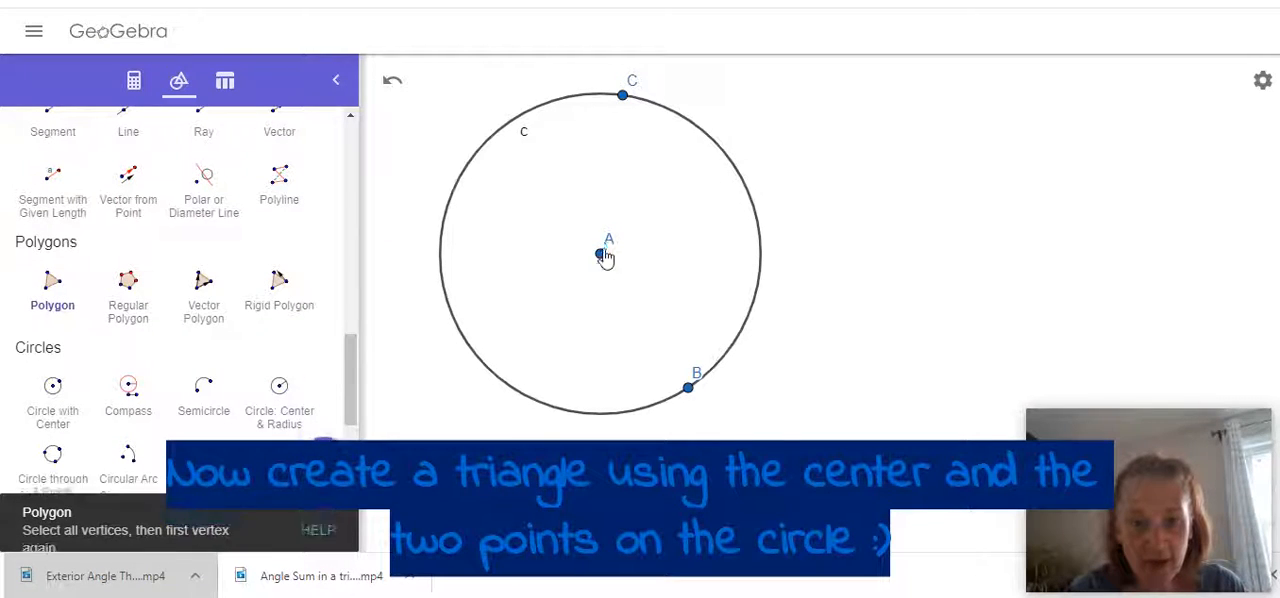
click(622, 96)
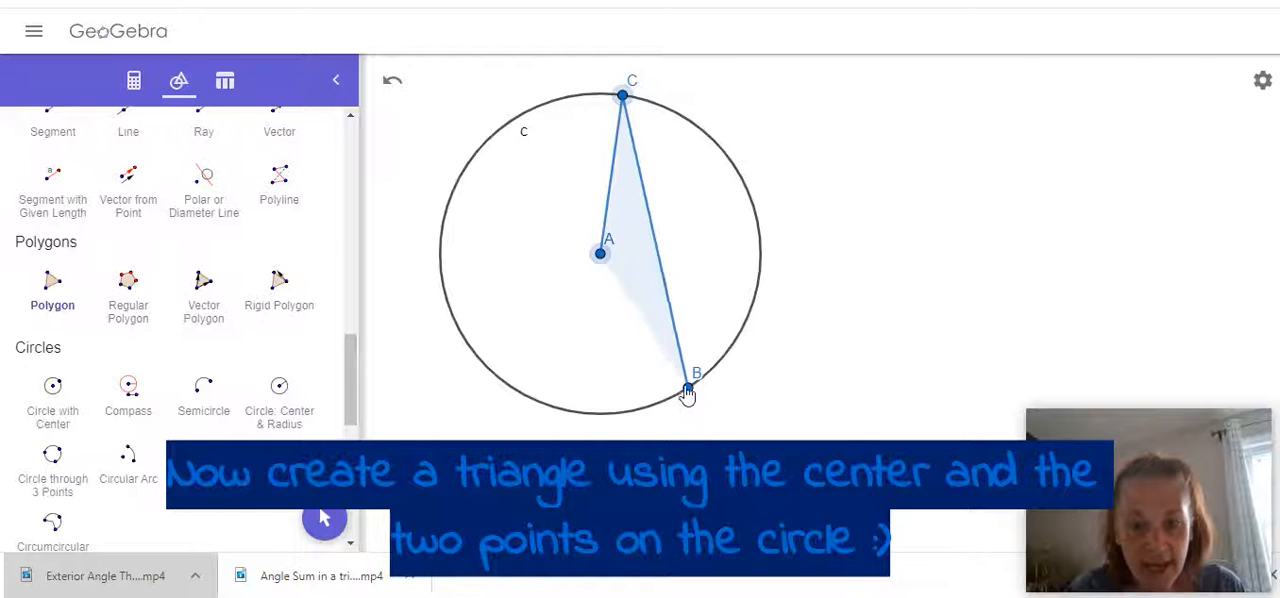
click(688, 387)
click(600, 255)
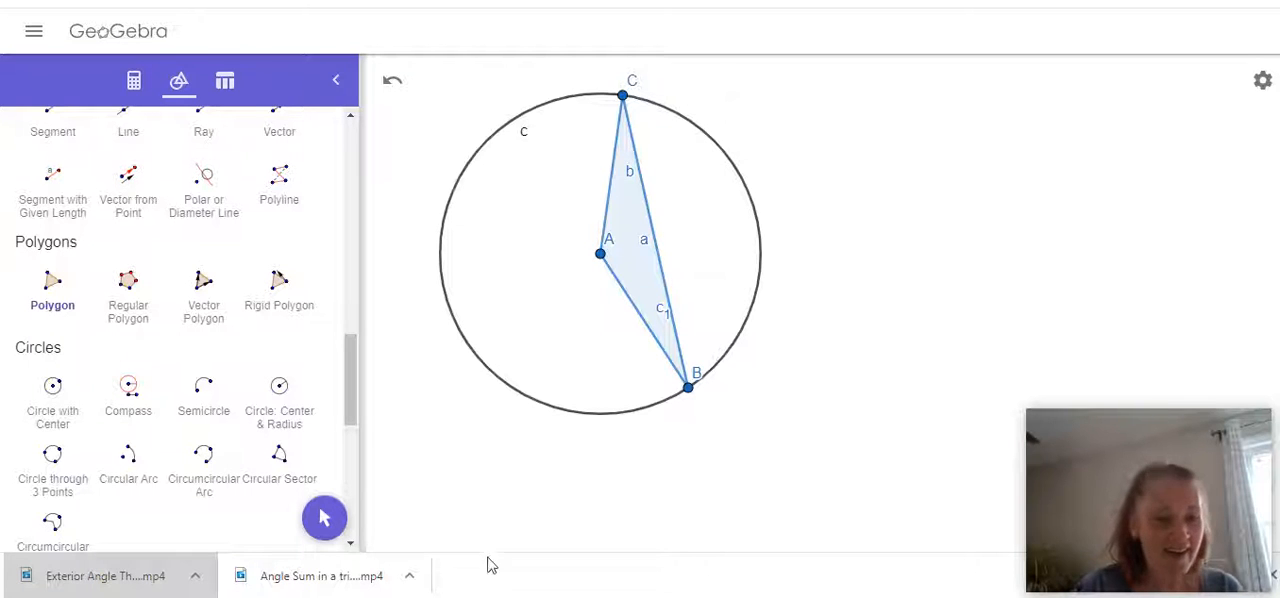
Reshape the circle and its triangle by moving centre point A to the other side of point B.
drag(345, 355, 366, 143)
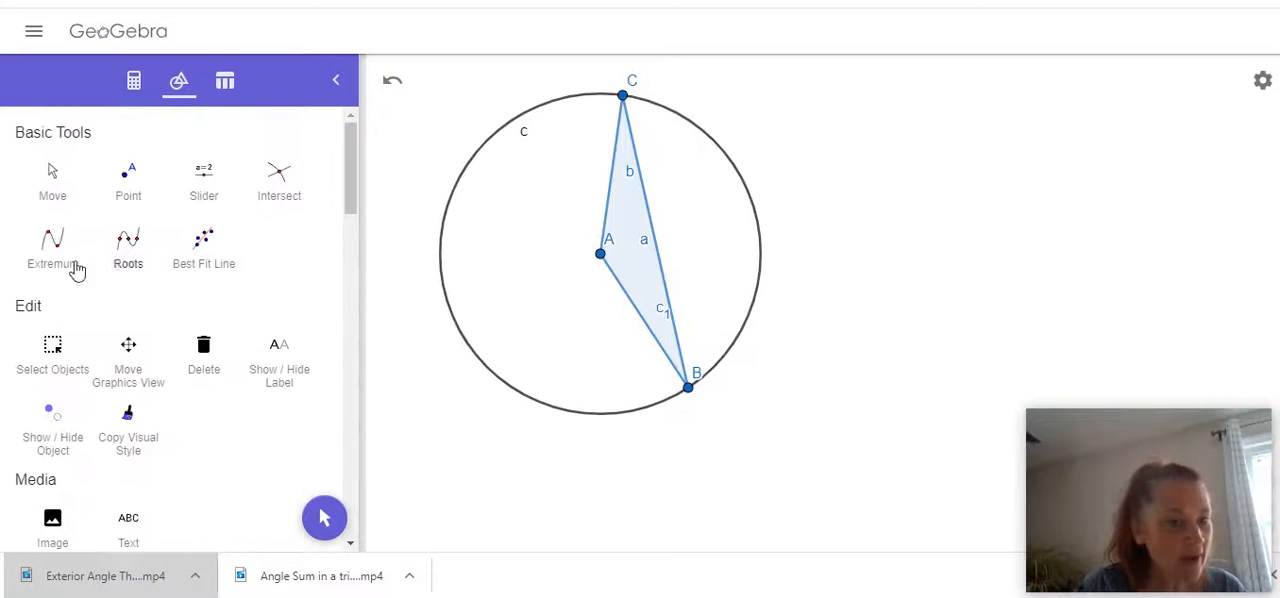
click(53, 180)
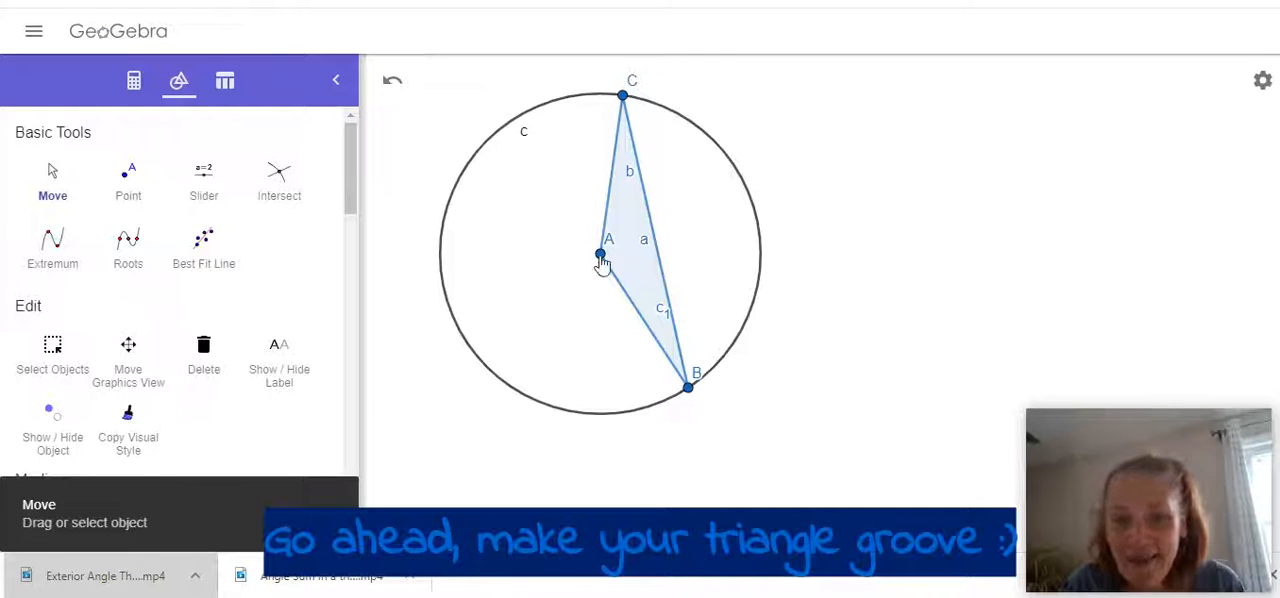
drag(606, 262, 808, 343)
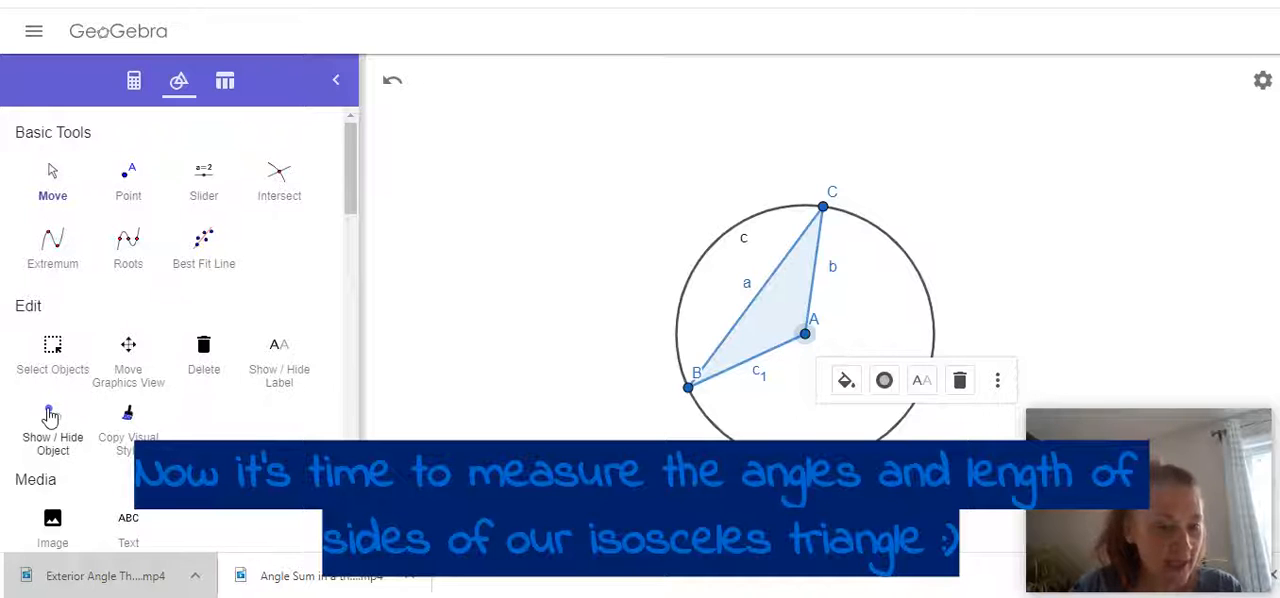
Measure the triangle's three interior angles at vertices C, B and A.
scroll(50, 415, down, 3)
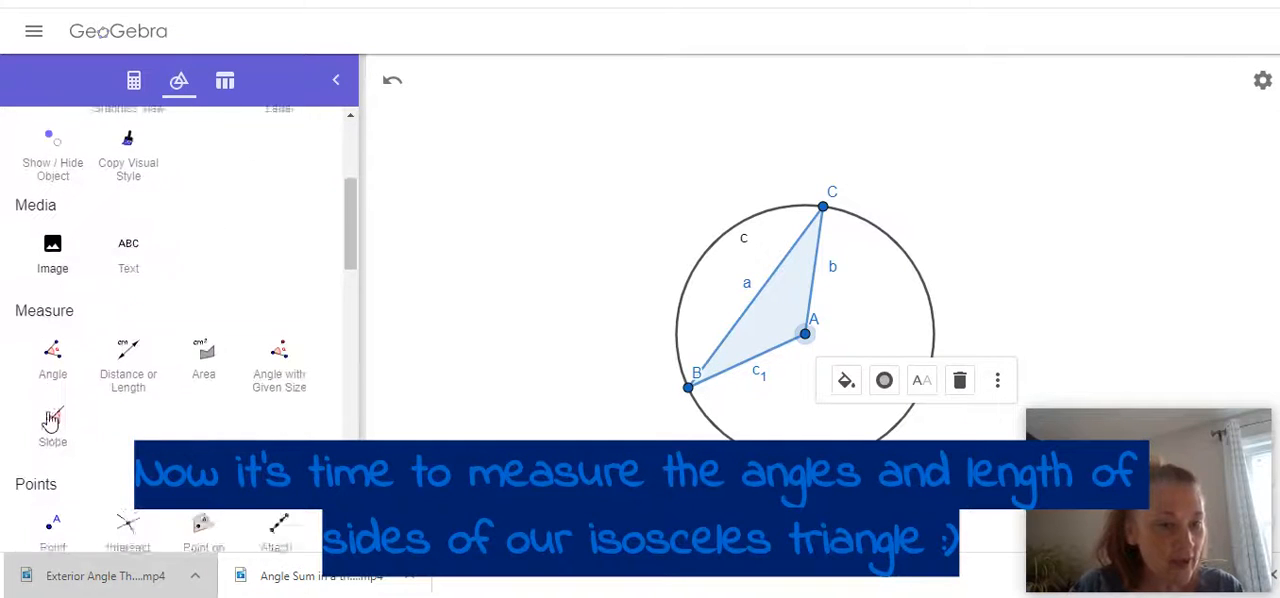
click(56, 352)
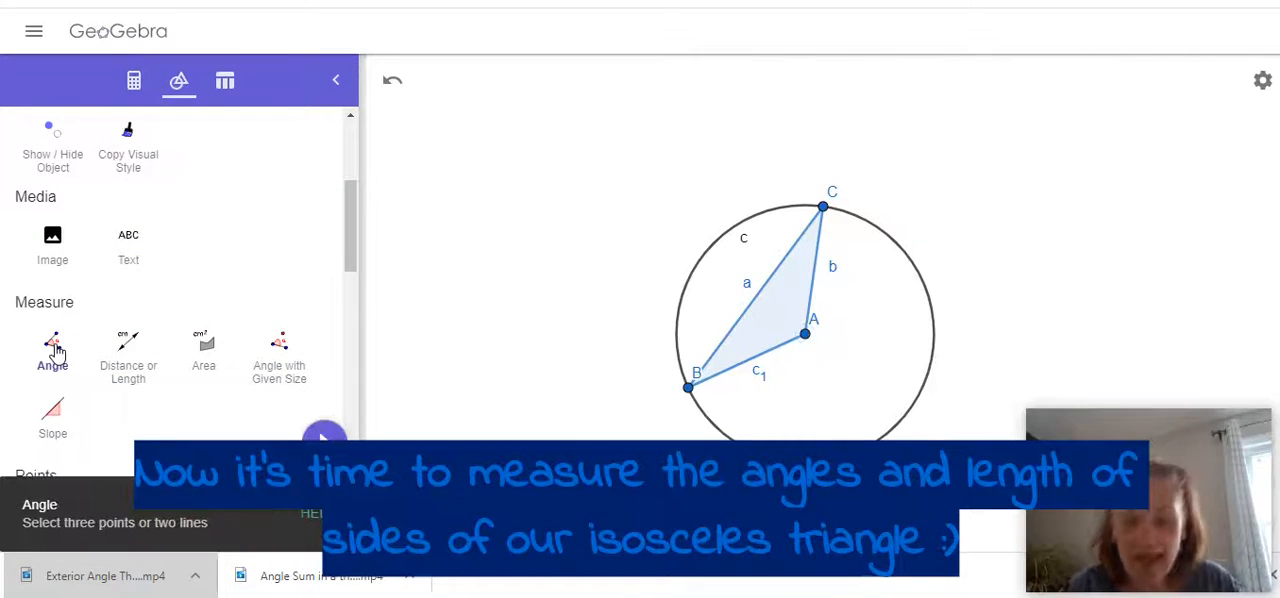
click(689, 387)
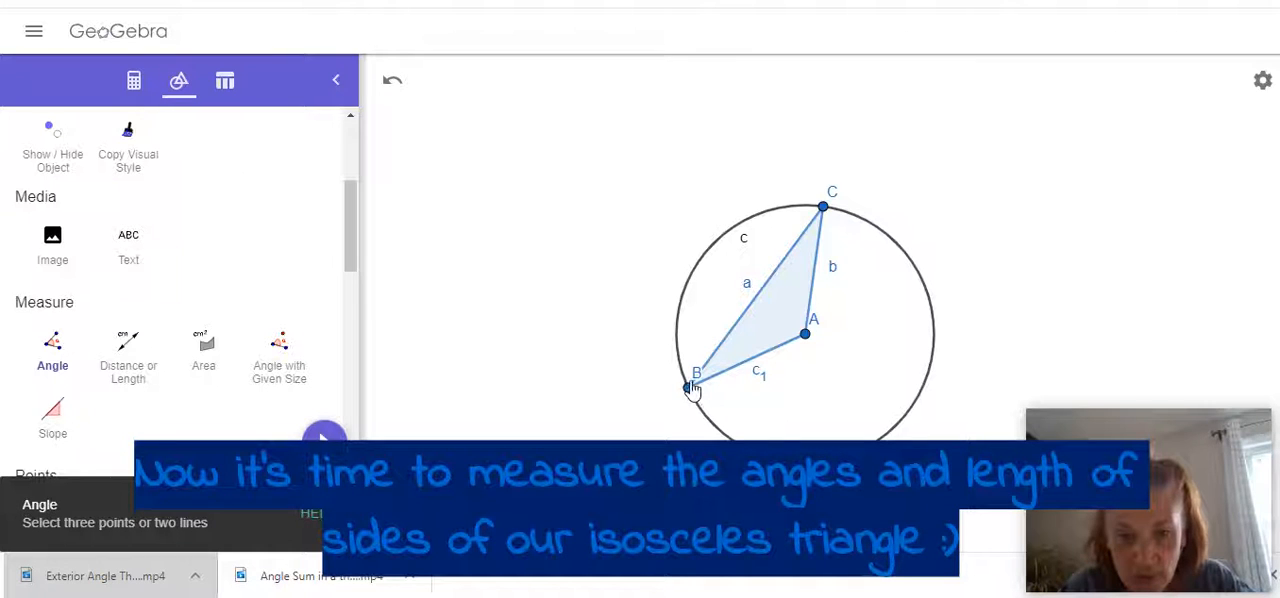
click(823, 208)
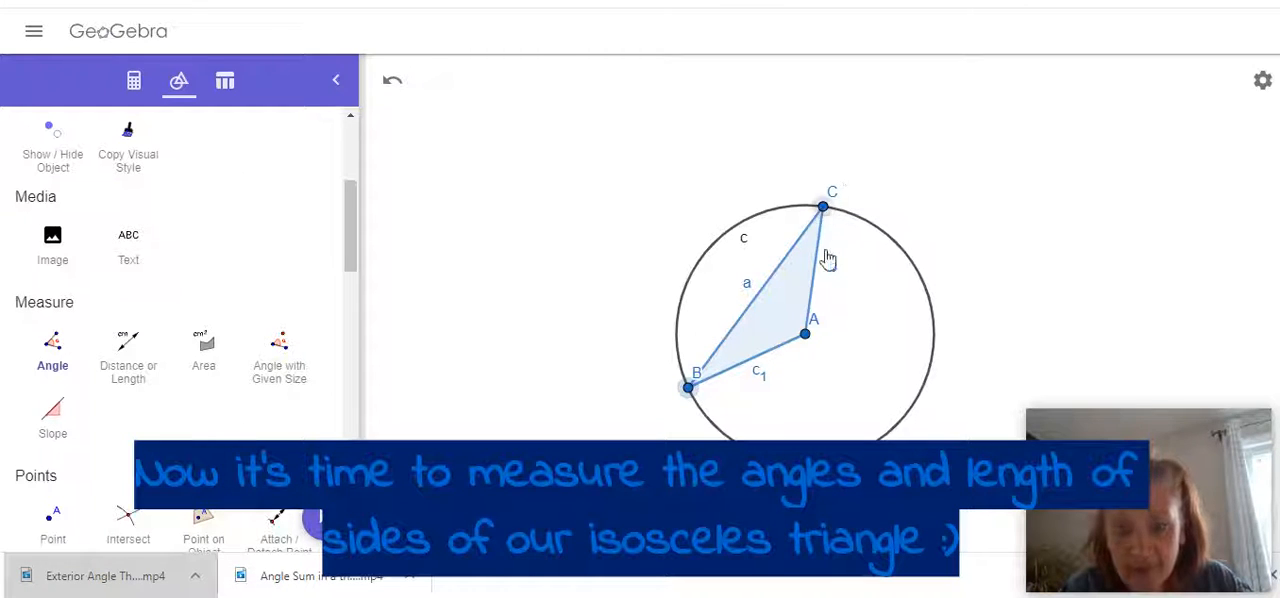
click(805, 336)
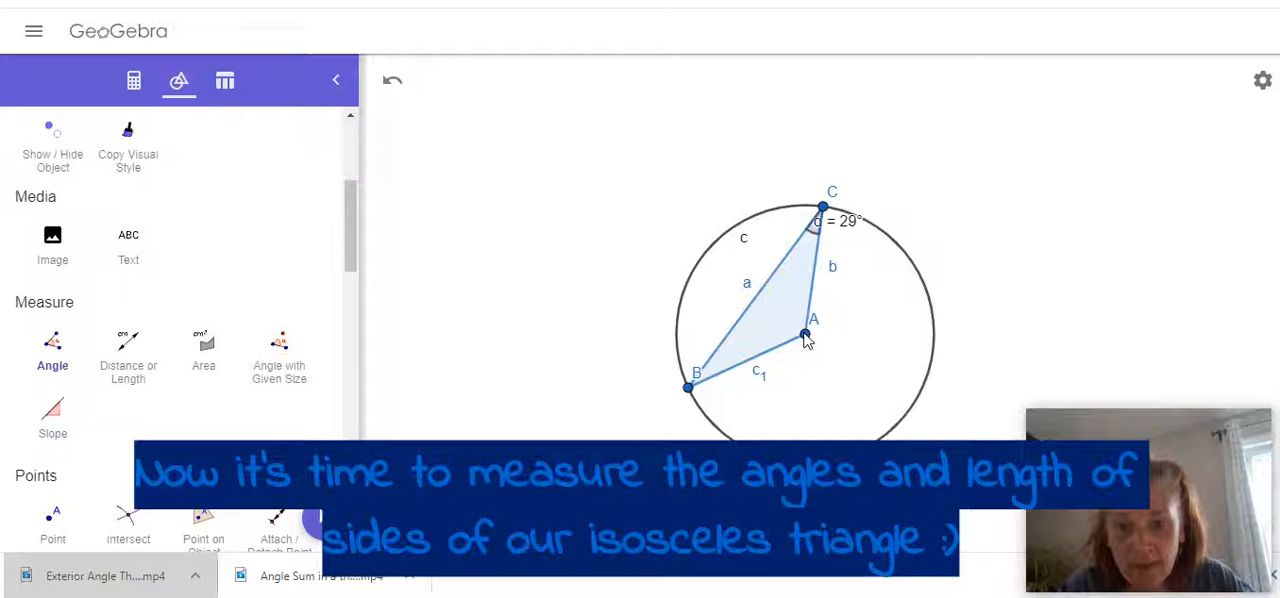
click(805, 336)
click(690, 386)
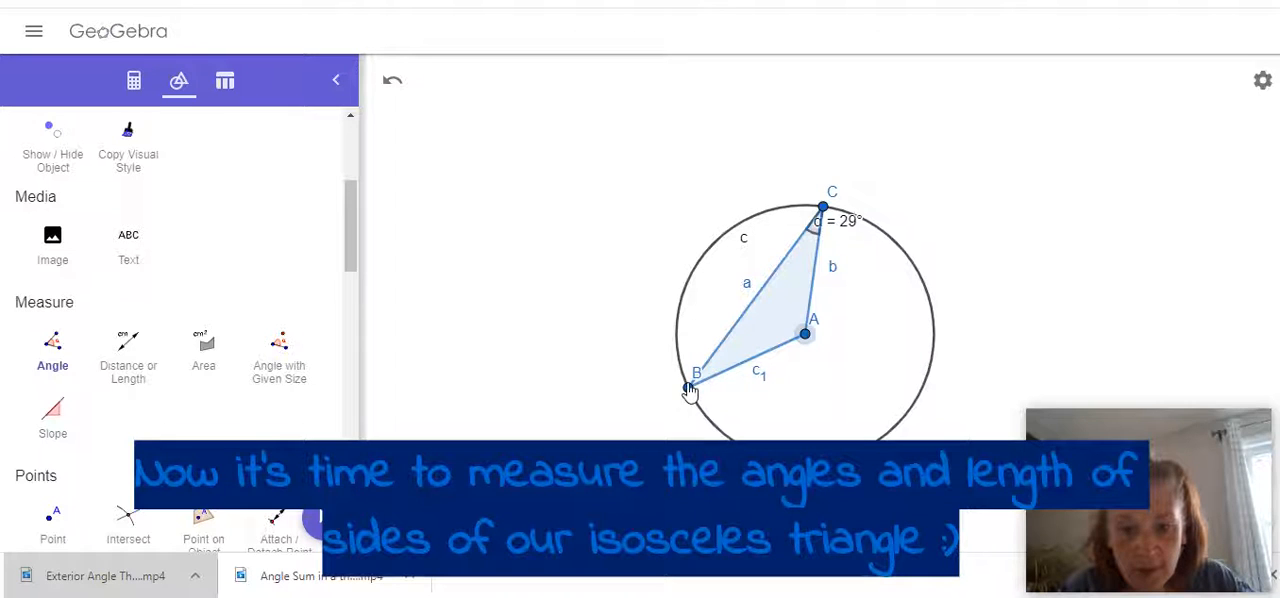
click(823, 208)
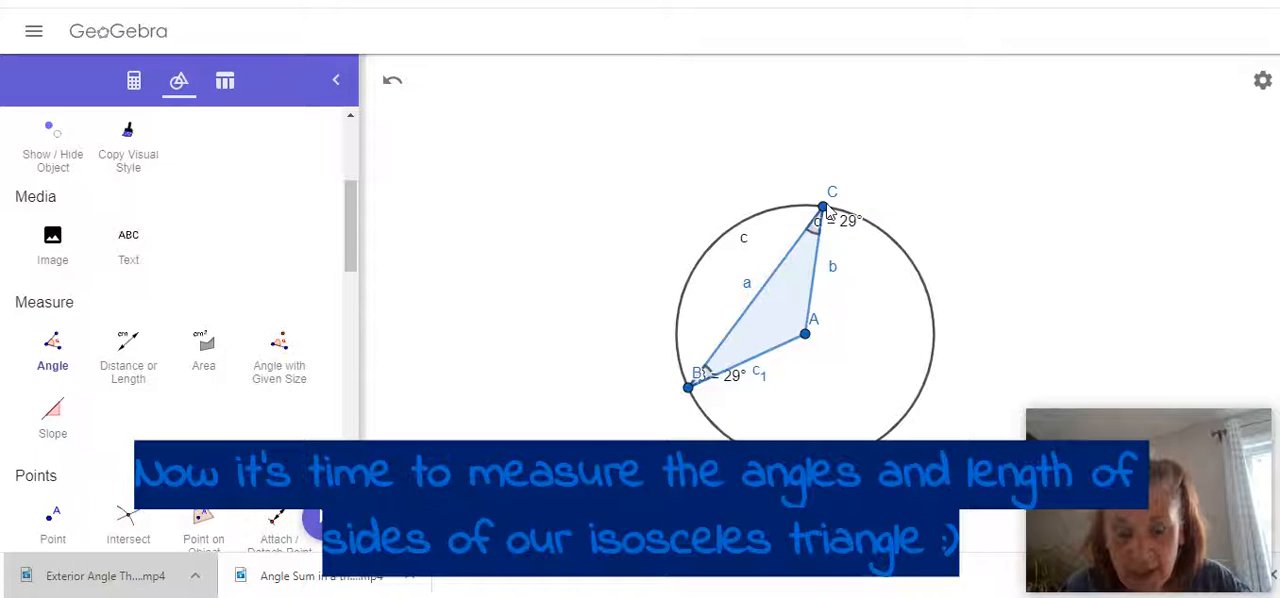
click(805, 336)
click(690, 388)
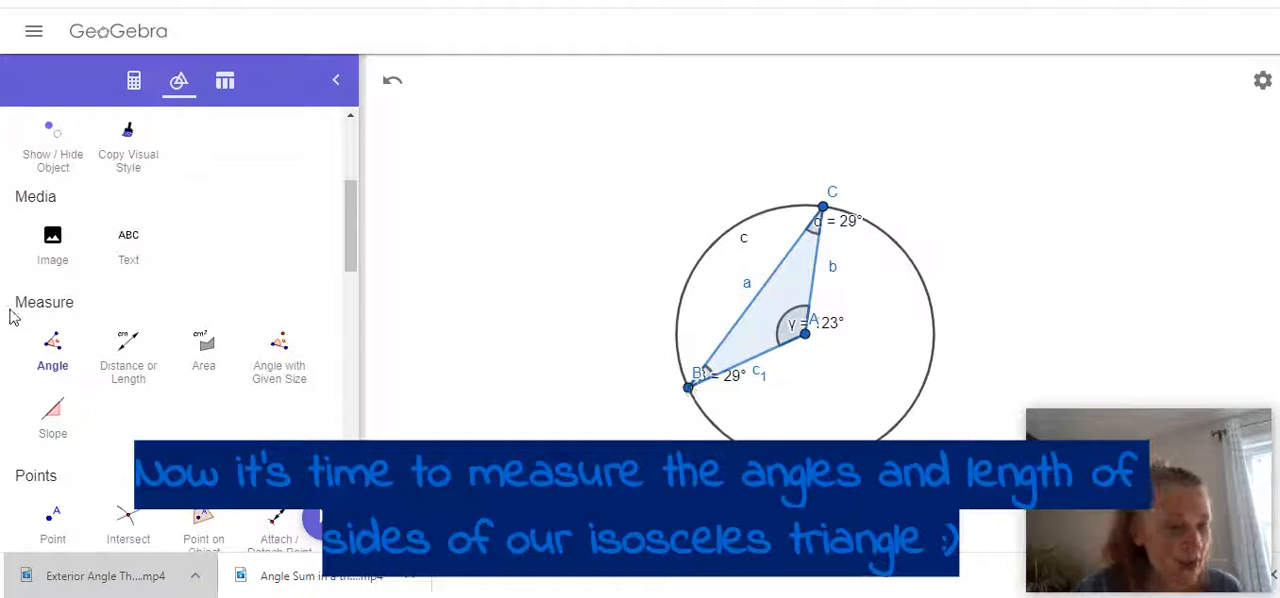
Measure the lengths of the triangle's sides BC, CA and AB.
click(120, 367)
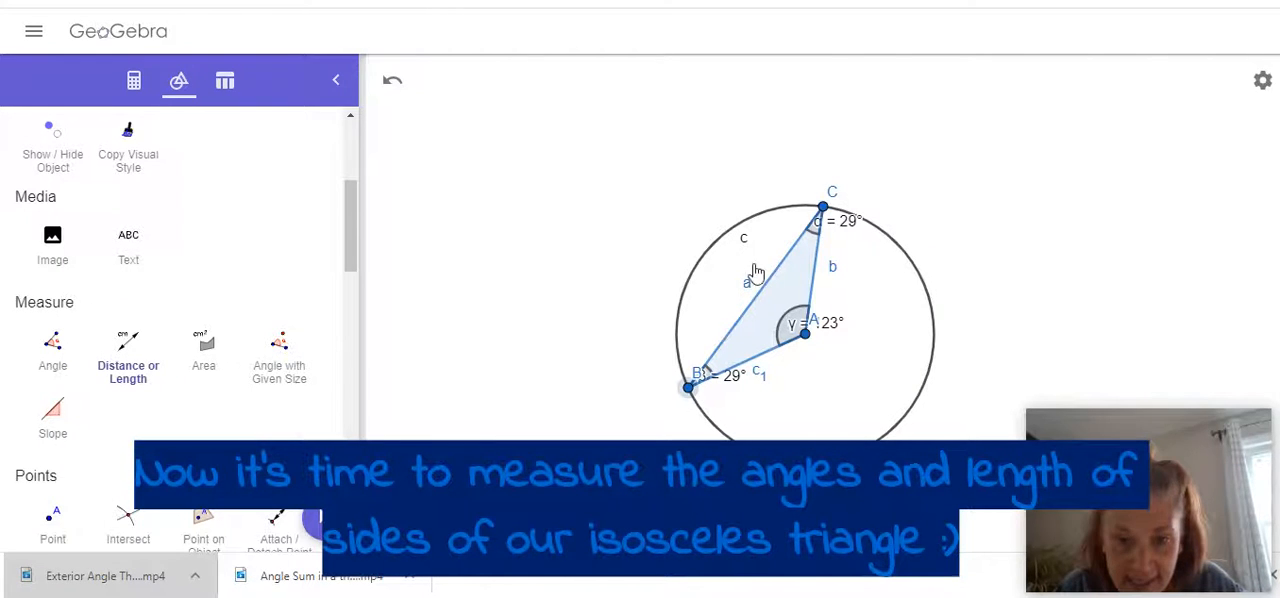
click(823, 208)
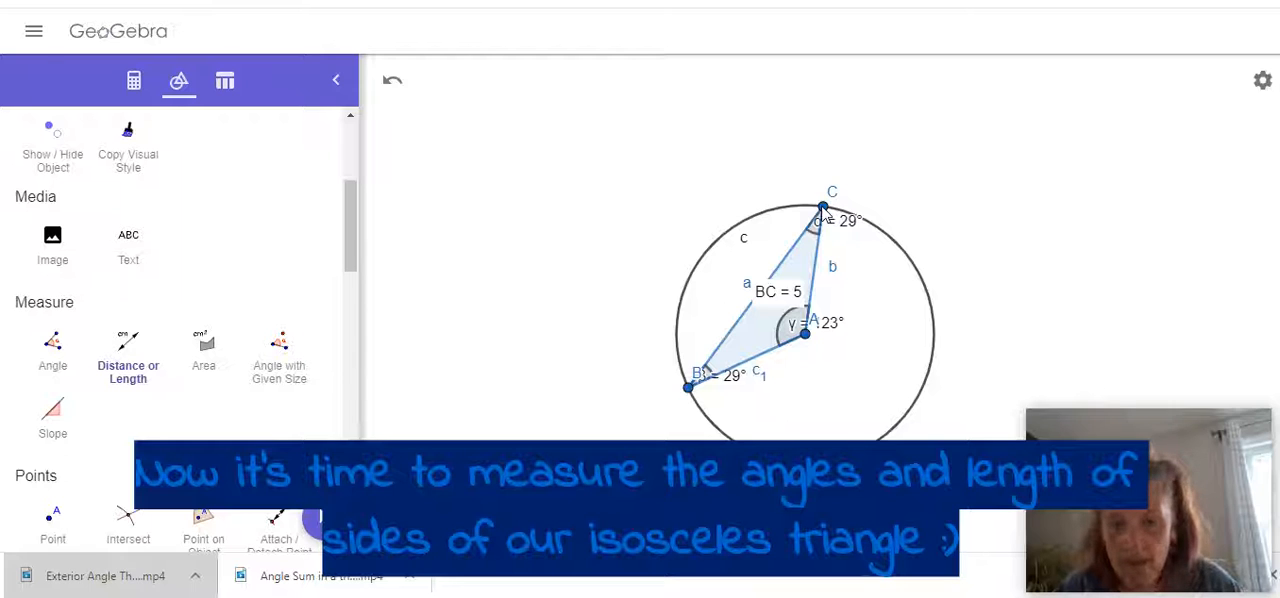
click(806, 340)
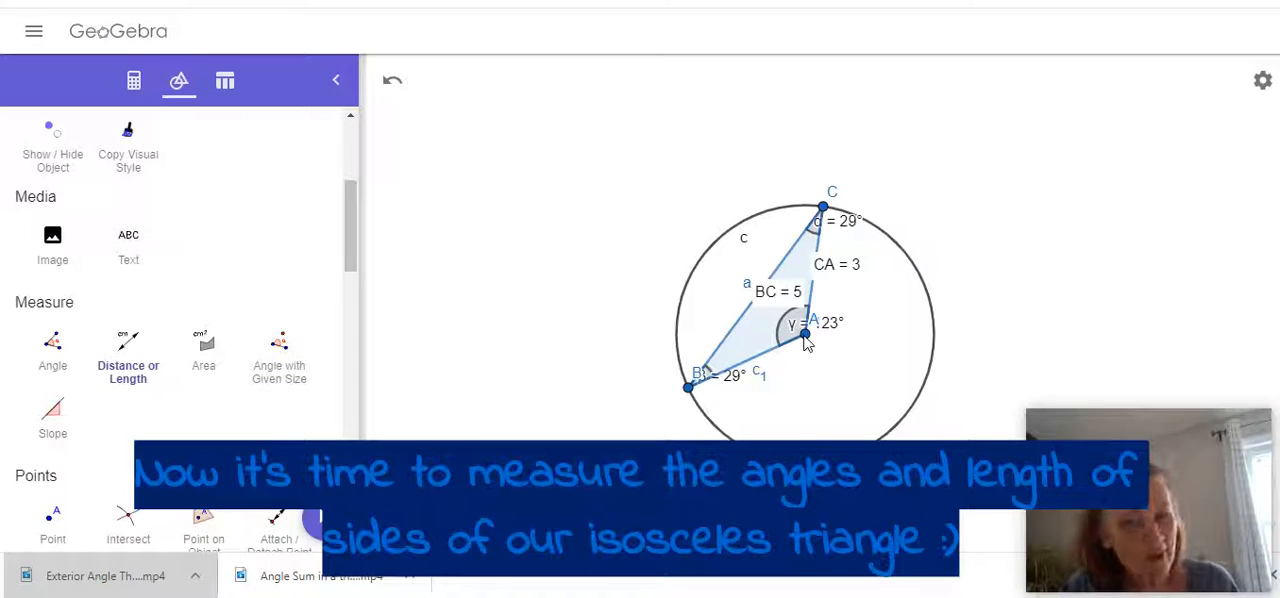
click(690, 388)
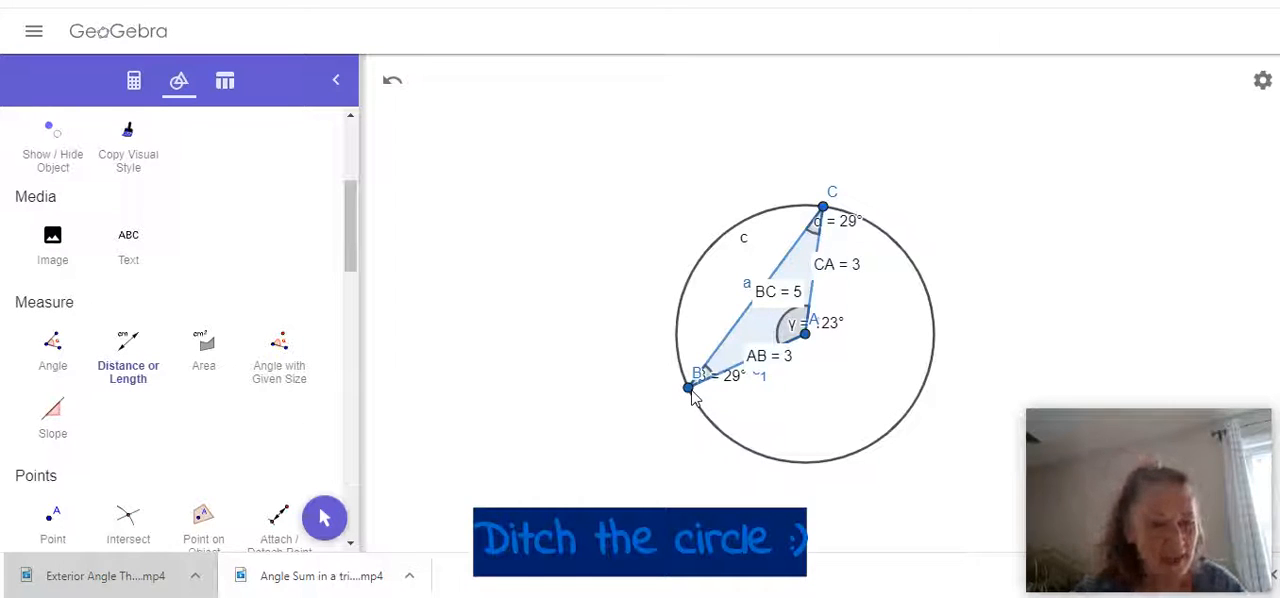
Hide the circle around the triangle with the Show / Hide Object tool.
scroll(94, 365, up, 2)
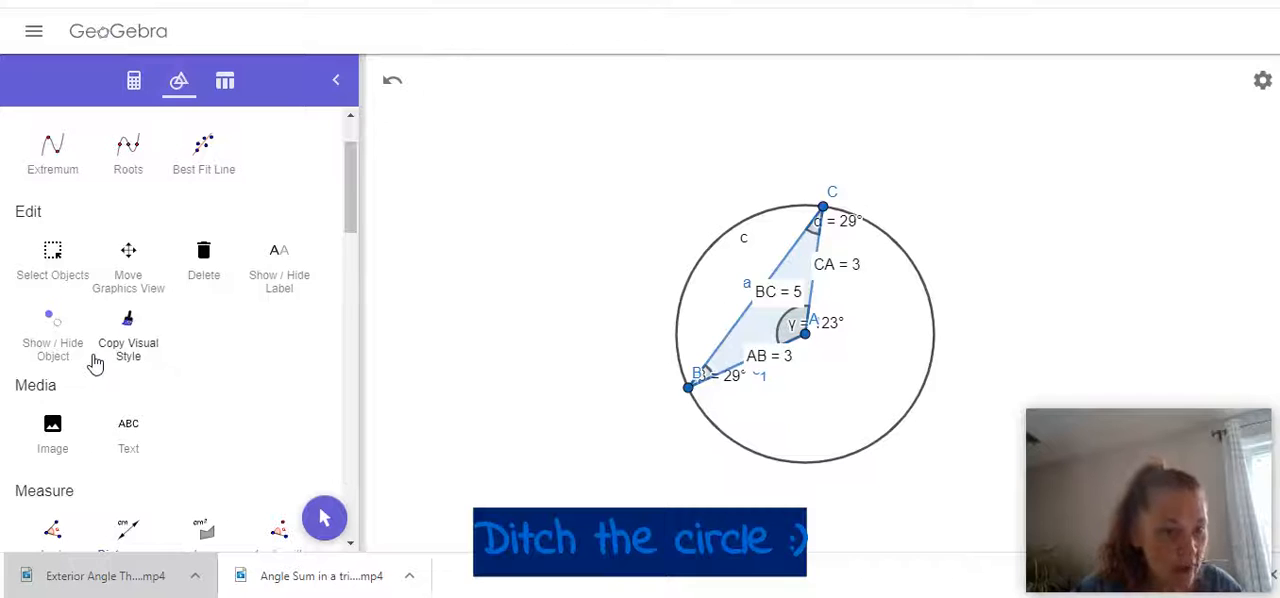
scroll(94, 365, up, 1)
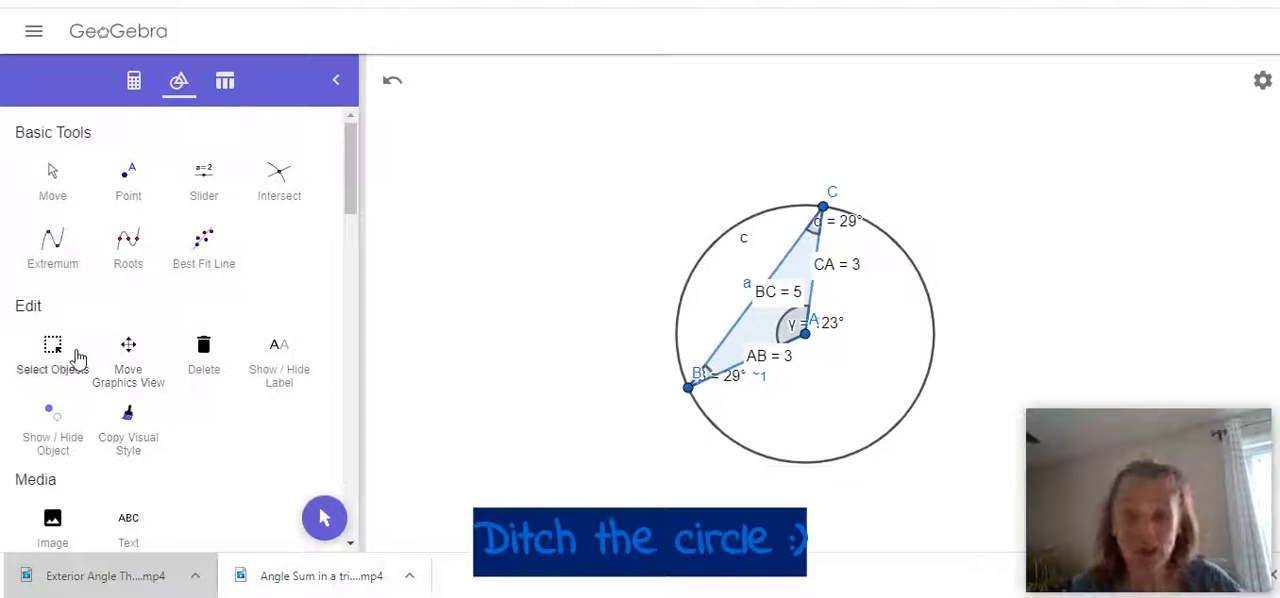
click(46, 446)
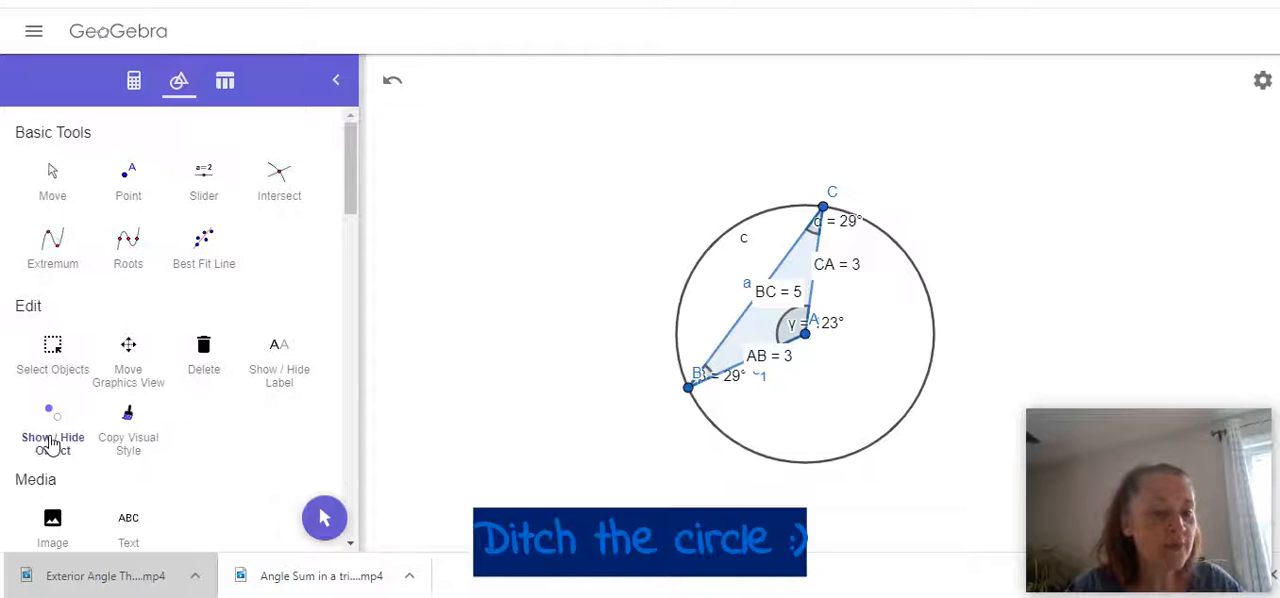
click(685, 304)
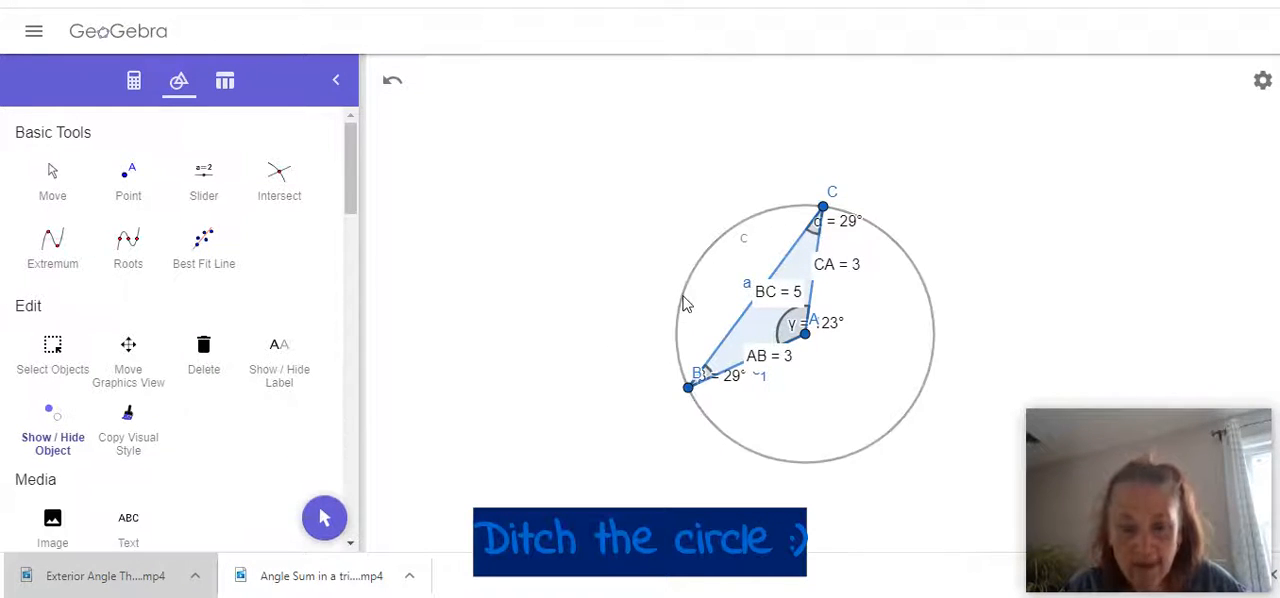
click(50, 176)
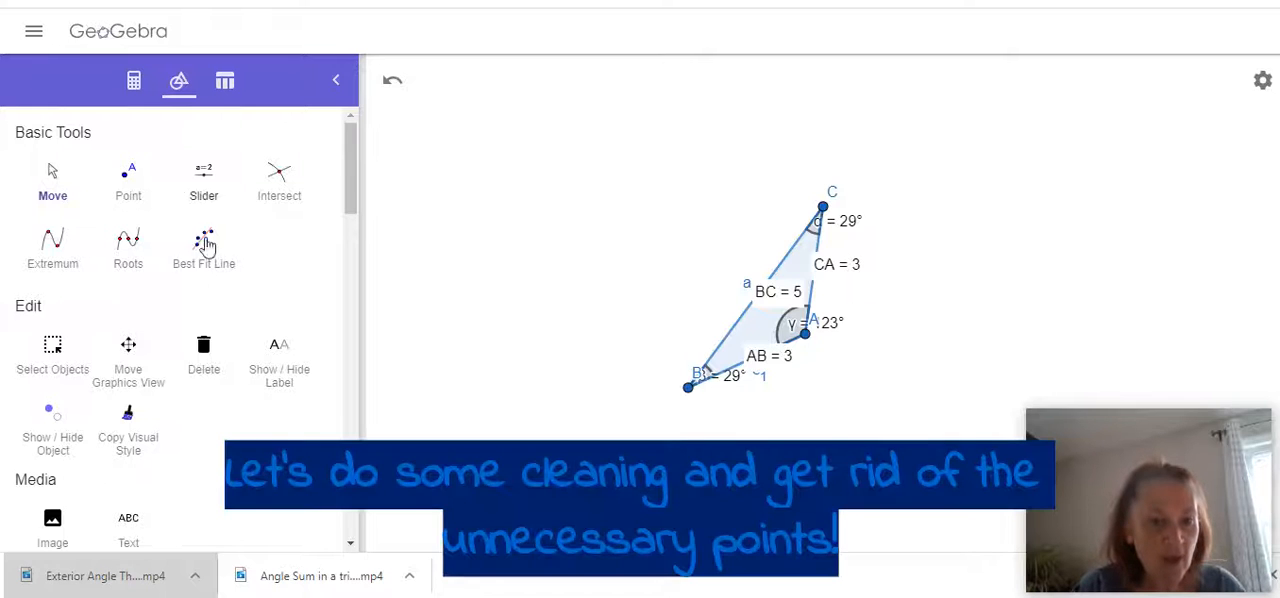
Hide the name labels of vertices C, B and A and of the triangle's sides a and c₁.
click(279, 380)
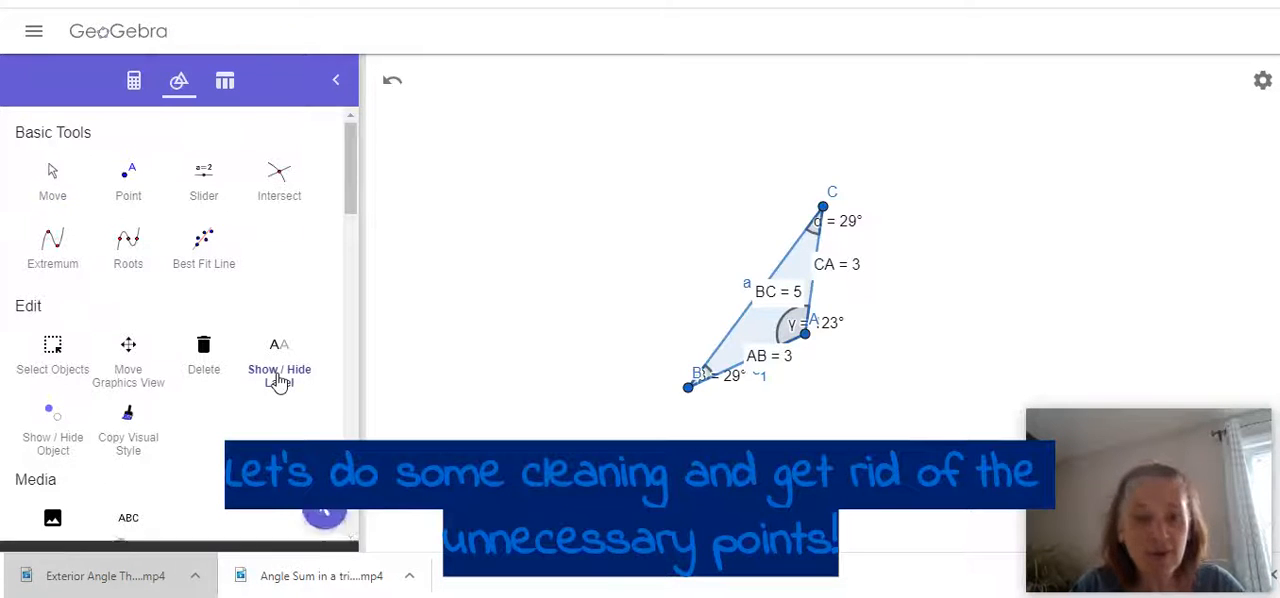
click(831, 198)
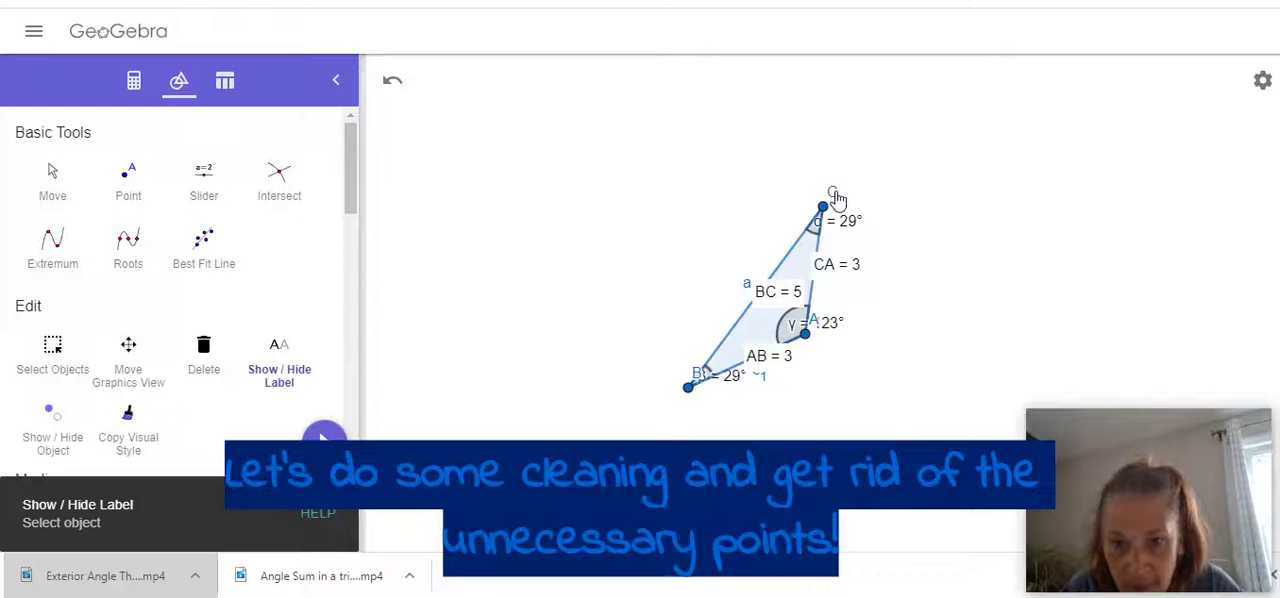
click(748, 291)
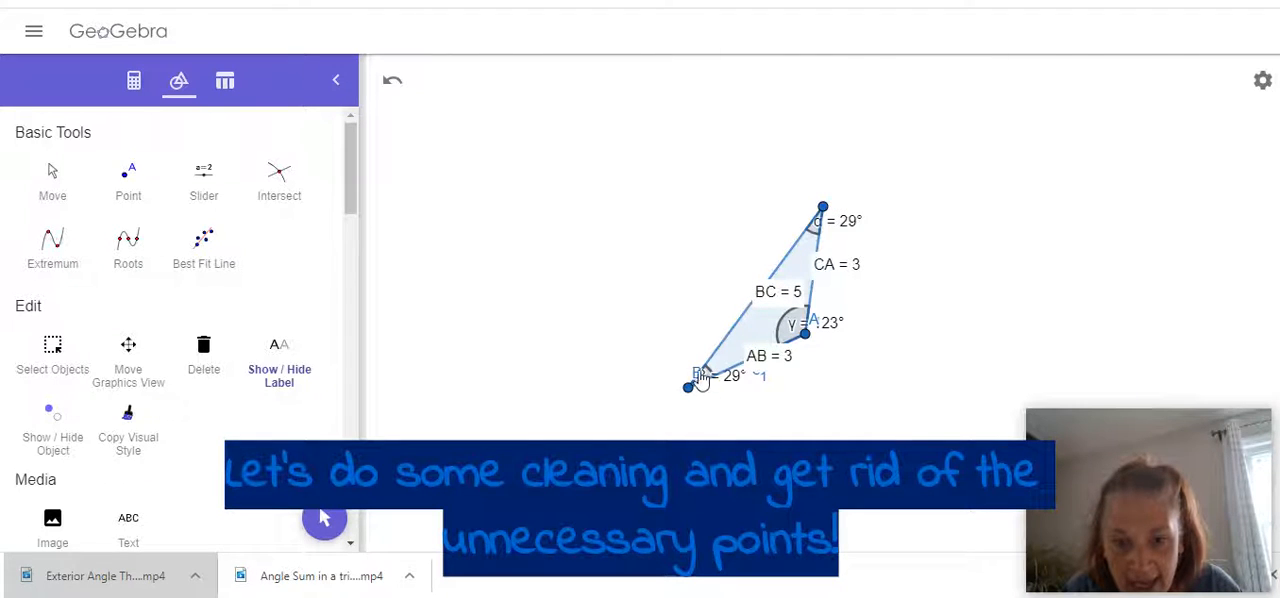
click(697, 377)
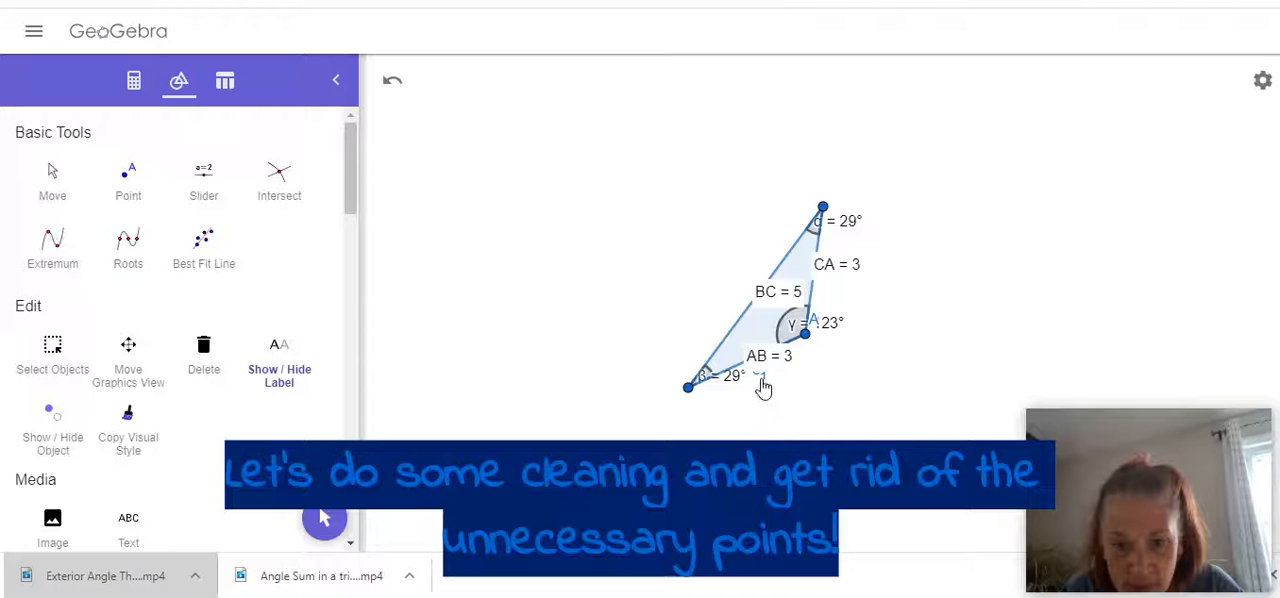
click(760, 385)
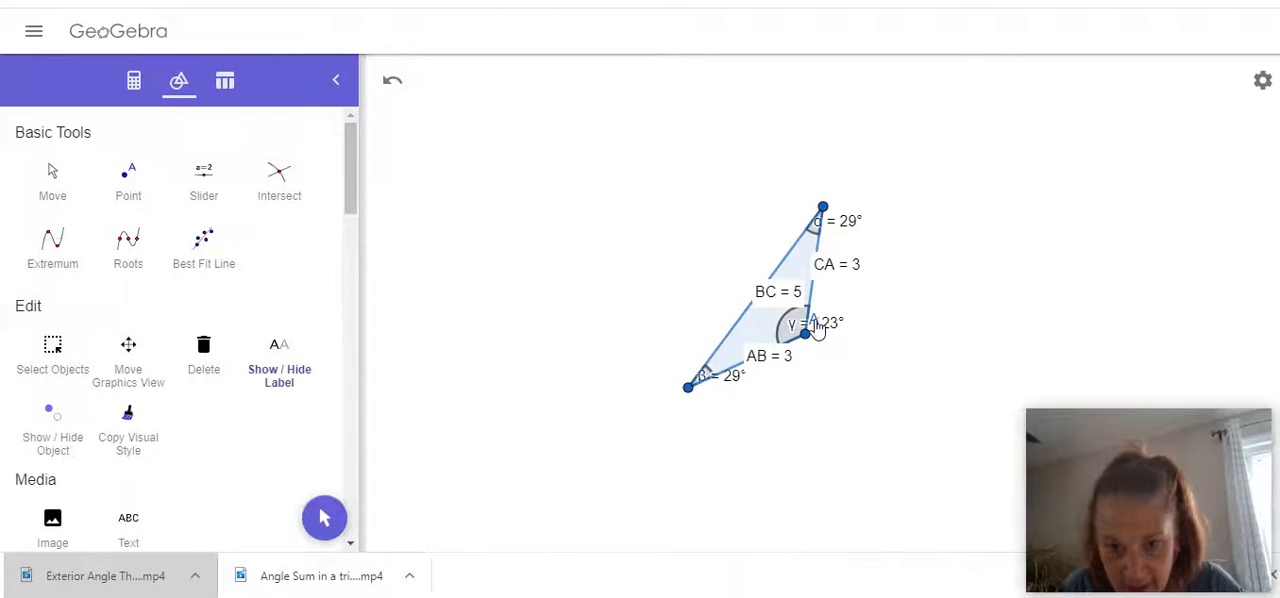
click(816, 326)
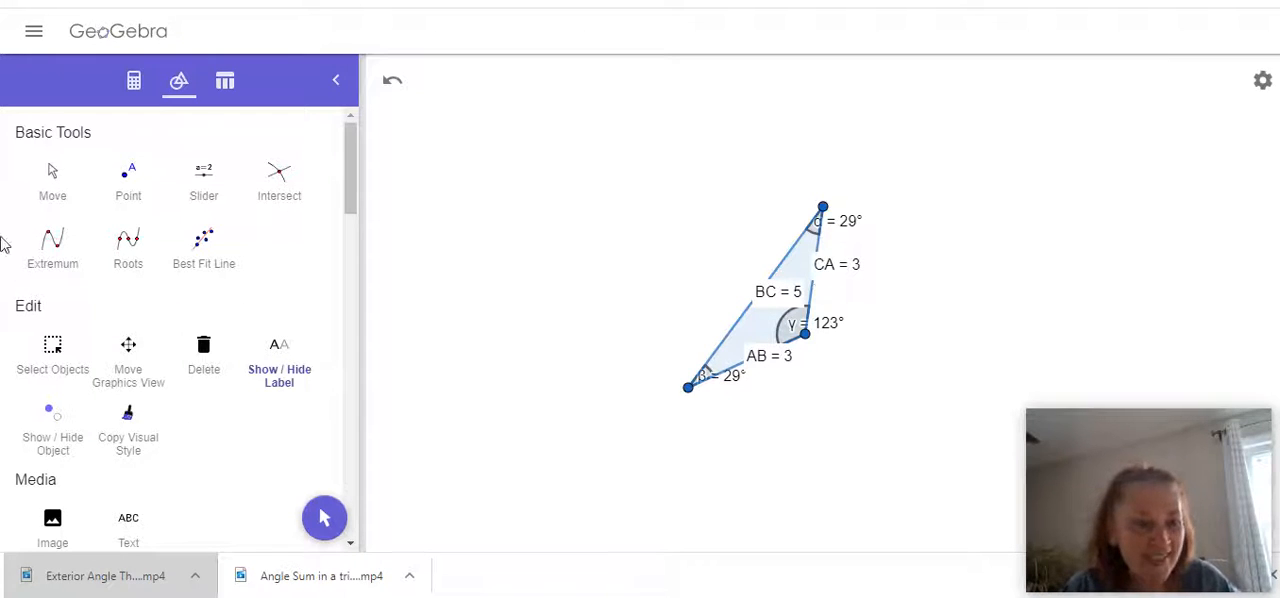
Enlarge the triangle by moving vertex B away from vertex A until AB and CA are about 6 units long.
click(50, 180)
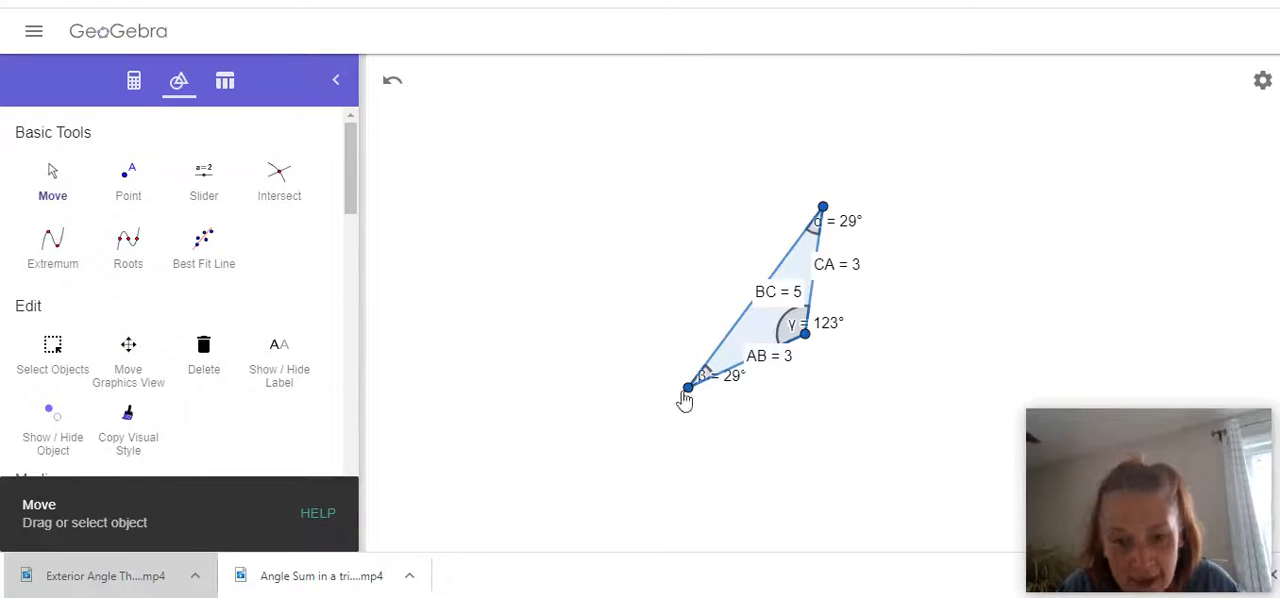
drag(689, 391, 622, 414)
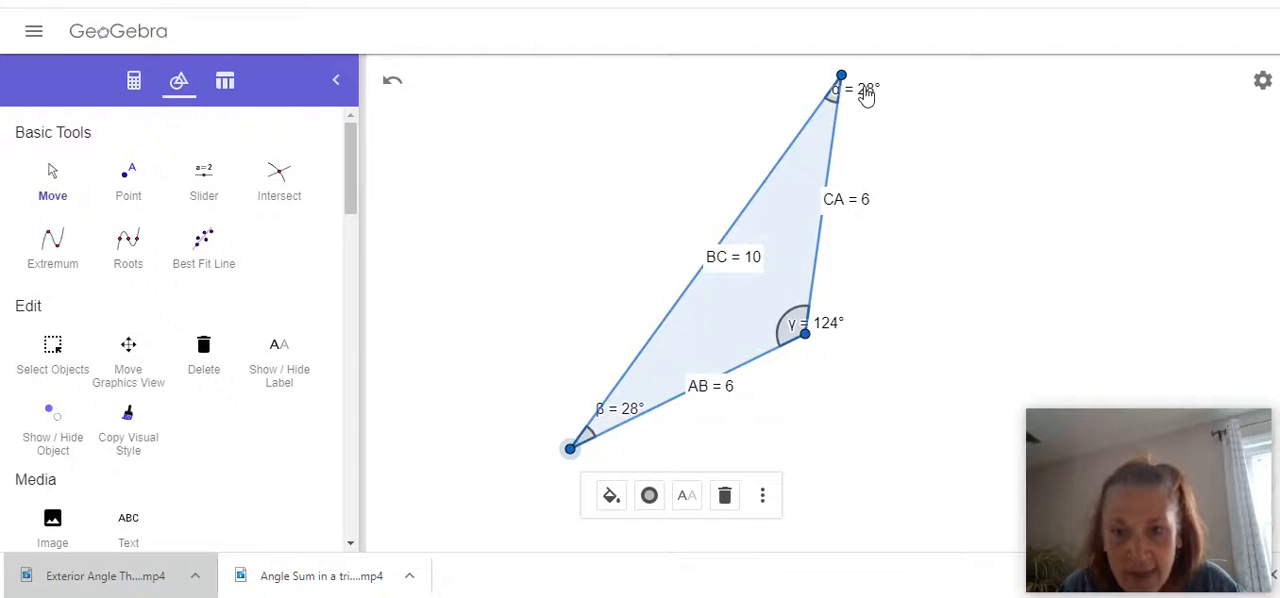
Reposition the α angle label and the CA, AB and BC length labels toward the triangle's interior, and hide side b's name label.
drag(866, 94, 833, 129)
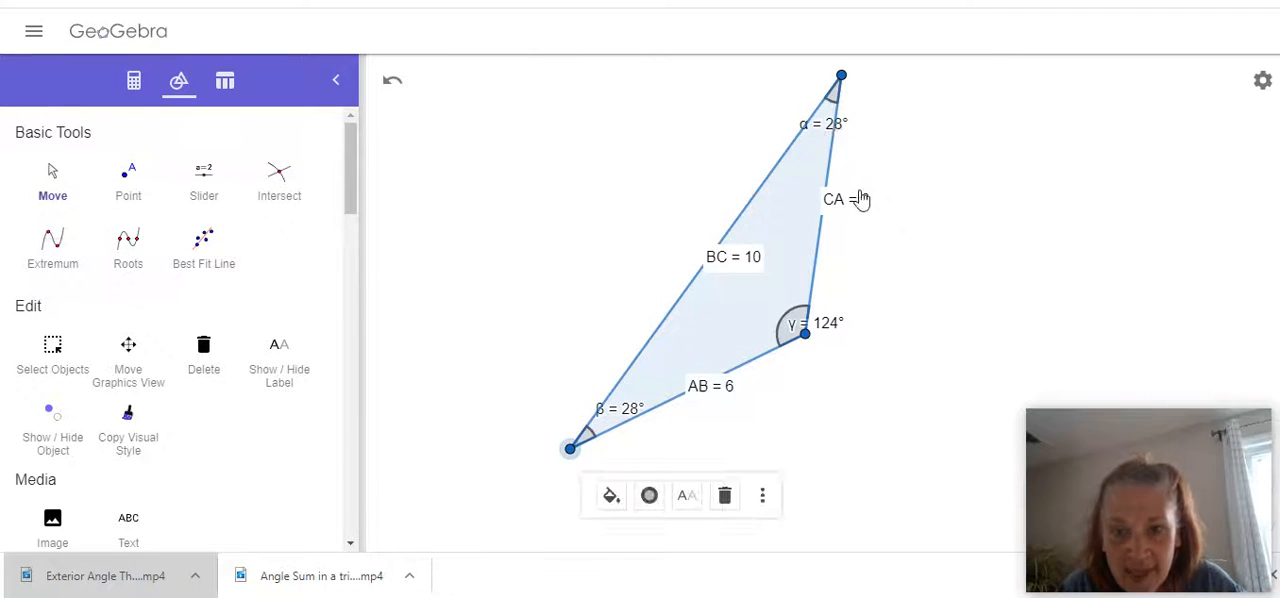
drag(837, 208, 783, 213)
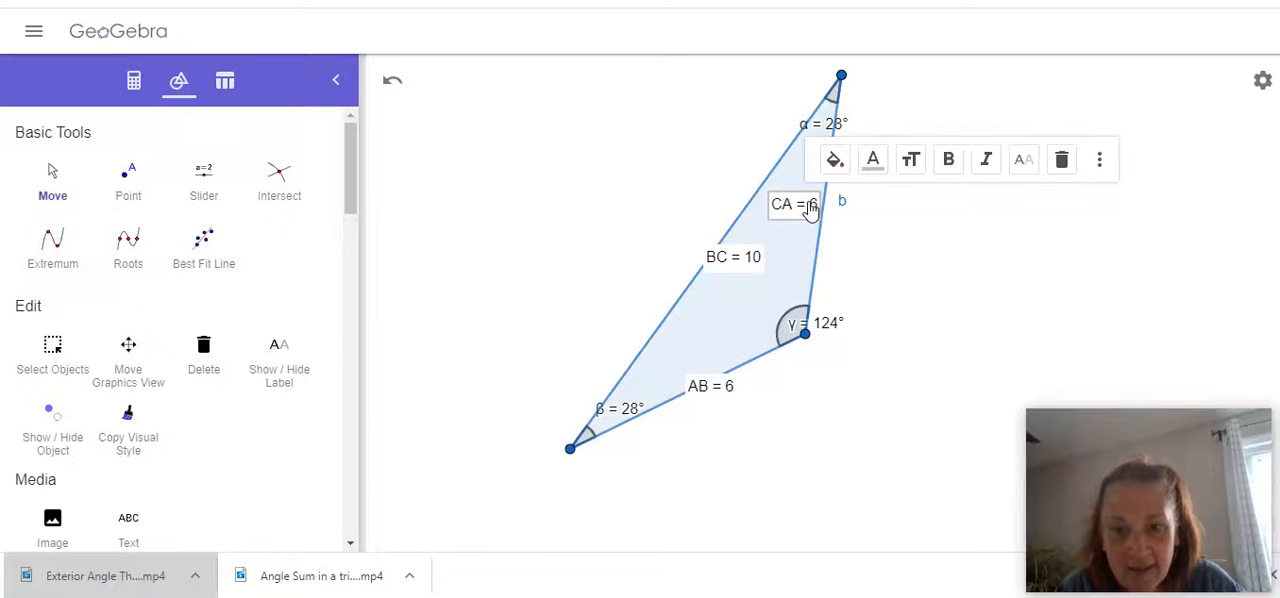
drag(712, 392, 712, 366)
drag(725, 270, 728, 277)
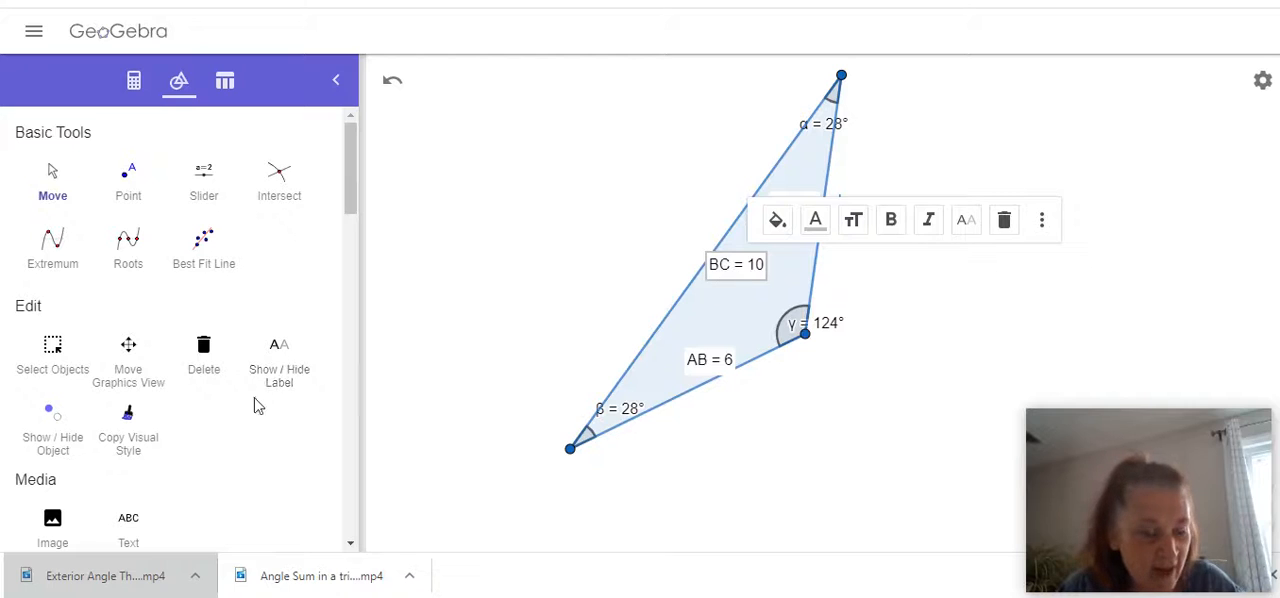
click(283, 376)
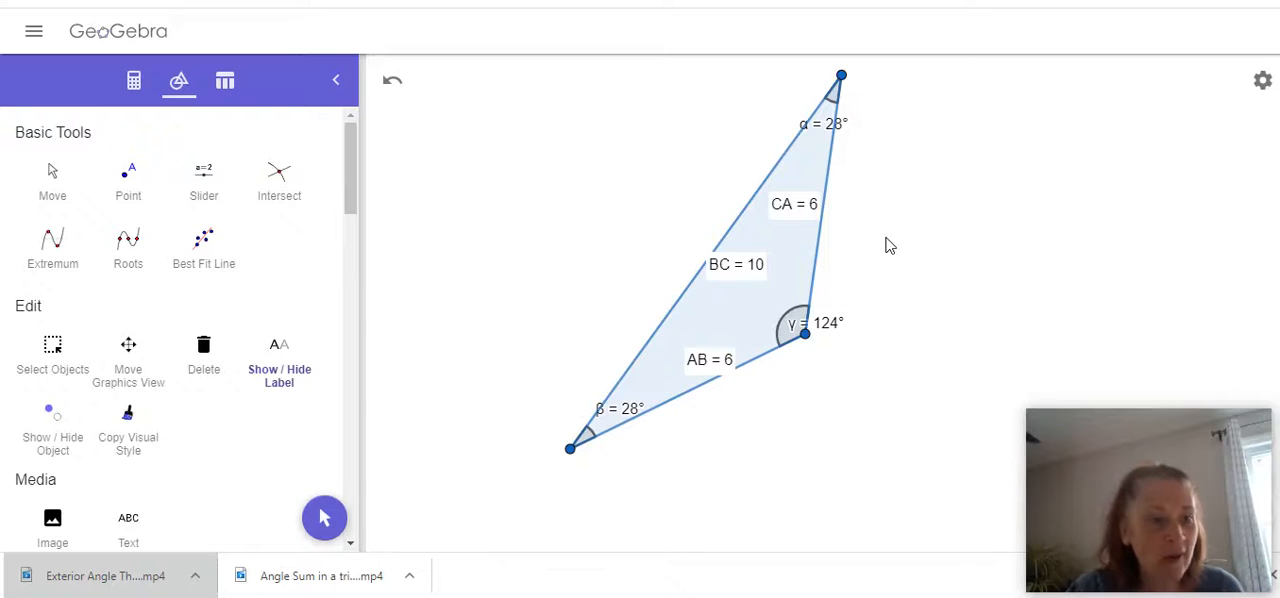
Reshape the triangle by moving vertices B and C until the angle at A is 90° and sides AB and CA are about 5 units.
click(52, 178)
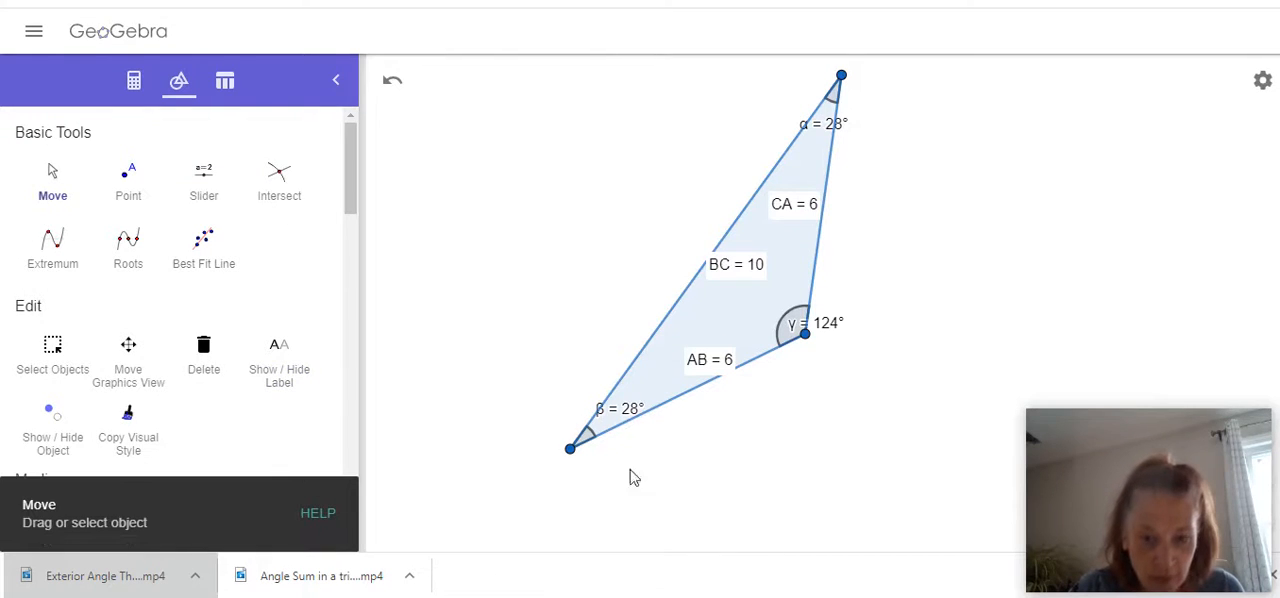
drag(570, 448, 566, 343)
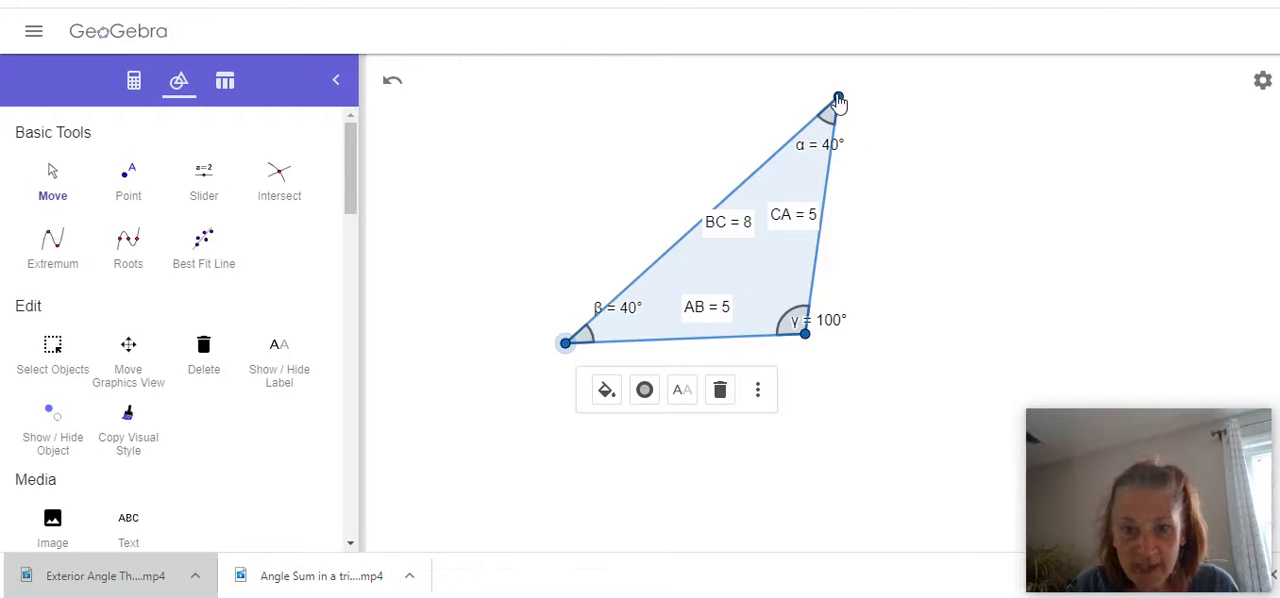
drag(838, 100, 803, 95)
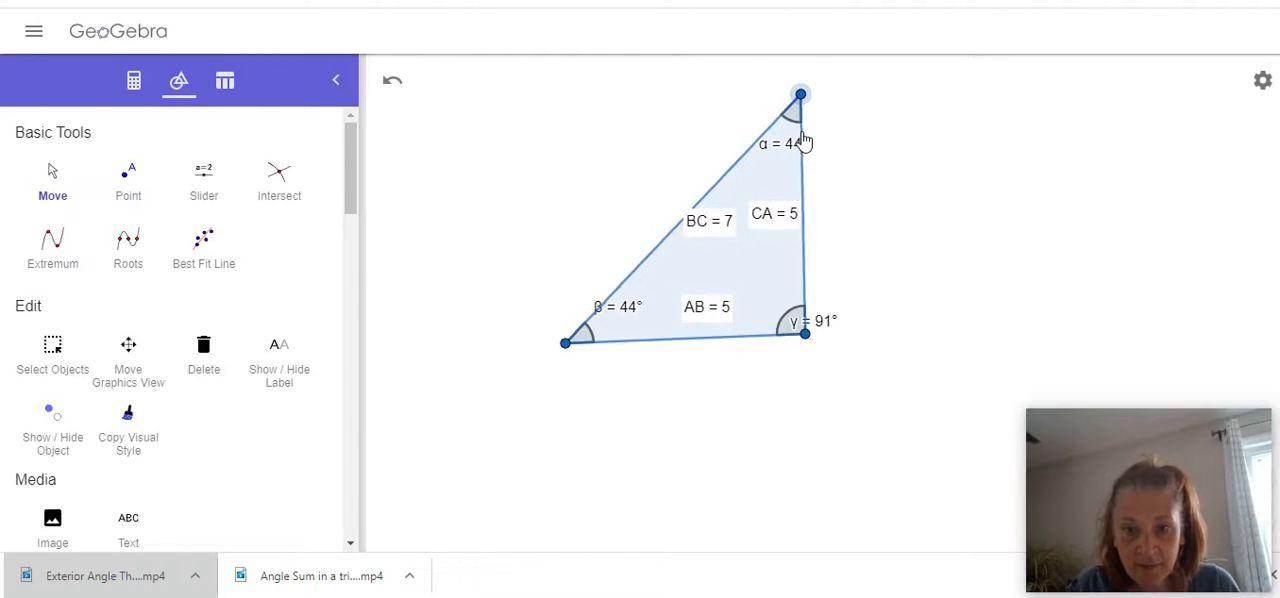
drag(808, 147, 800, 157)
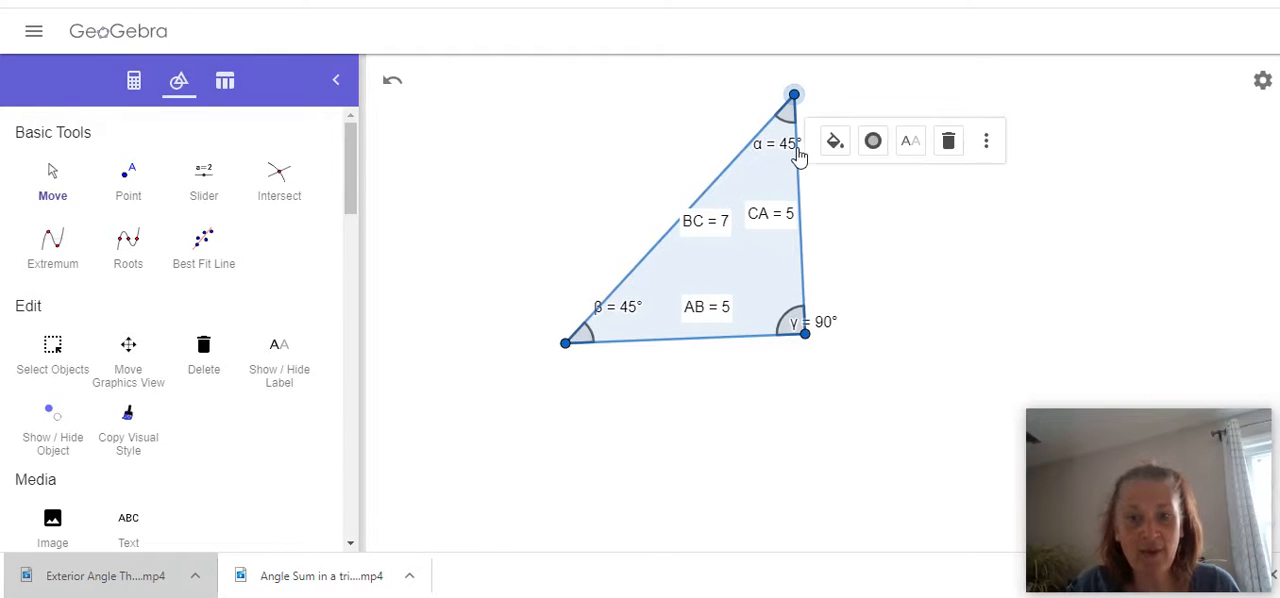